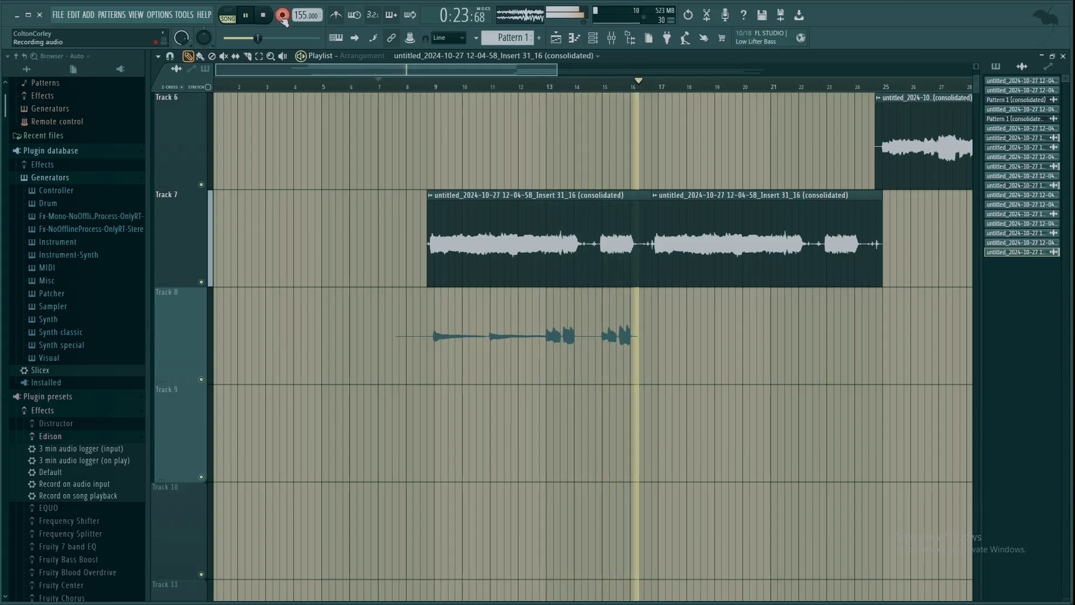
- Stop the take being recorded on Track 8 and toggle Track 8's solo
left_click(283, 17)
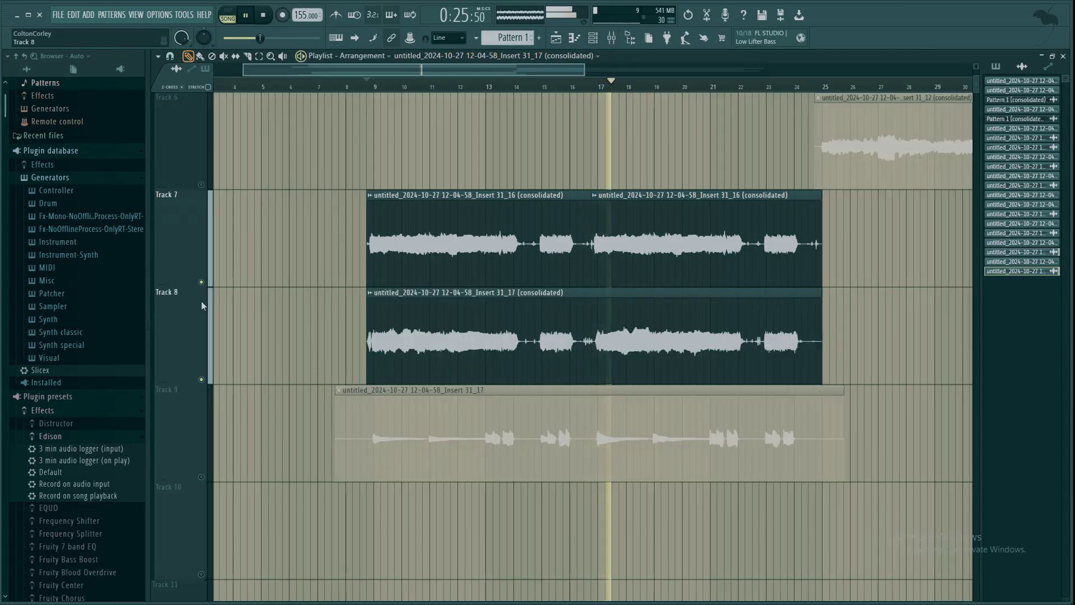
right_click(202, 380)
right_click(203, 380)
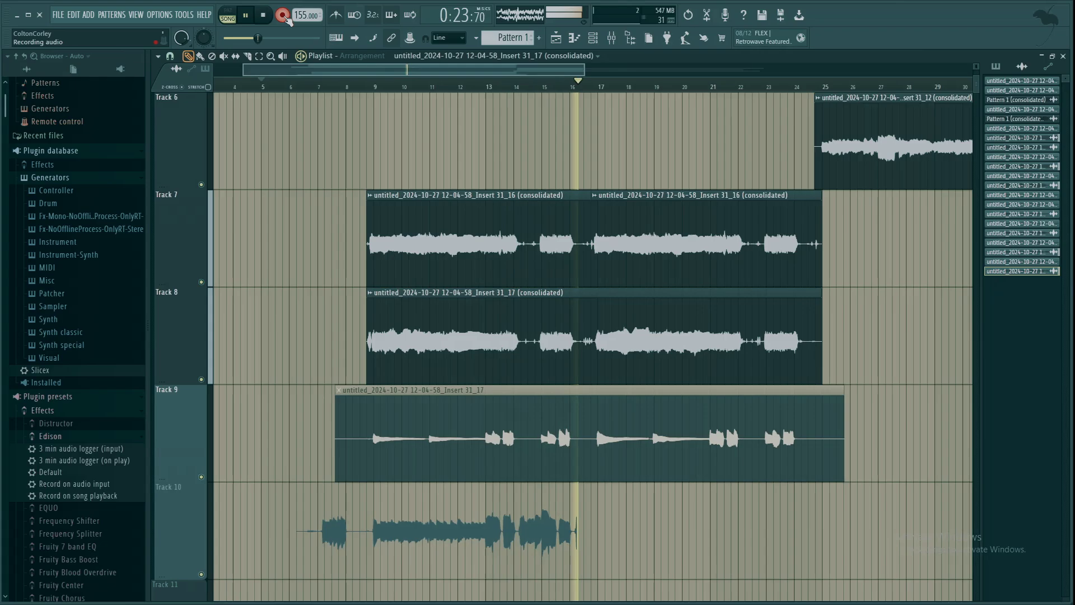
- Stop the recording on Track 10 and delete the sliced-off piece of its clip before bar 9
left_click(282, 15)
scroll(374, 397, "down", 2)
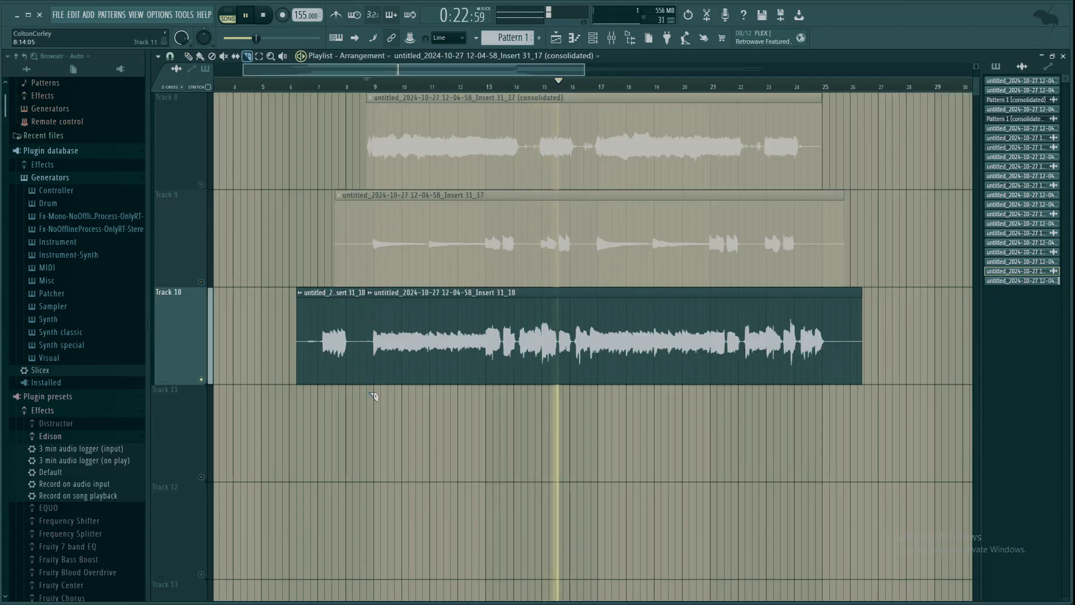
left_click(188, 56)
right_click(334, 341)
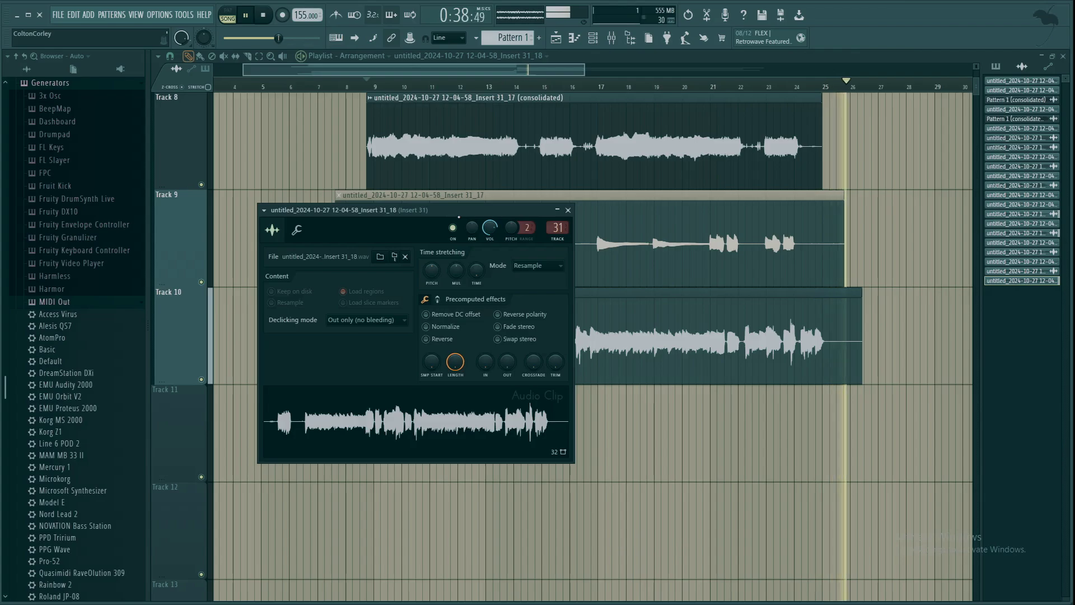
left_click(567, 210)
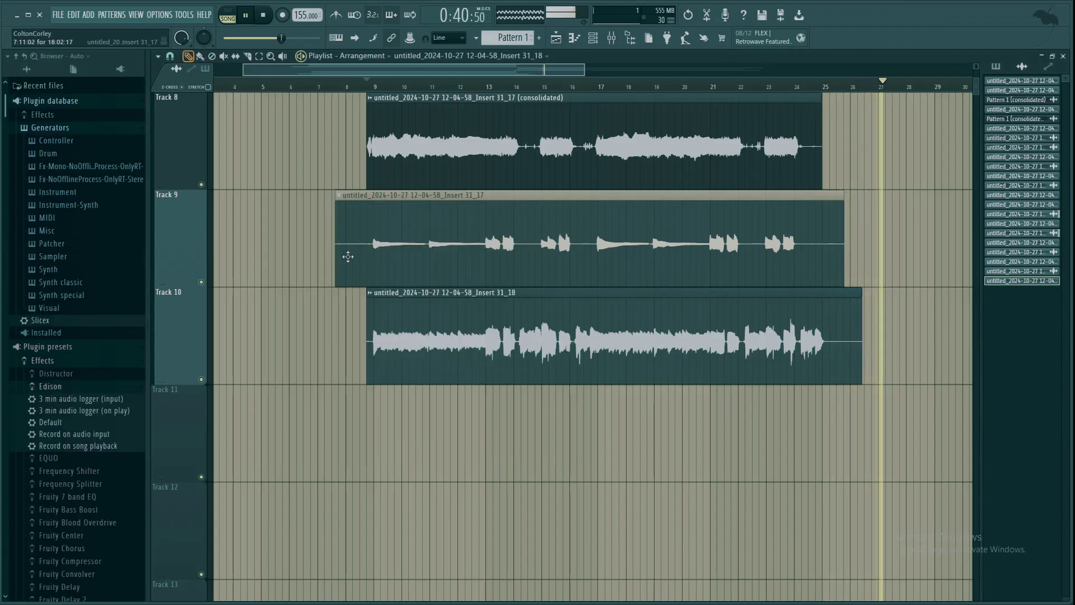
scroll(853, 137, "up", 6)
scroll(853, 136, "down", 6)
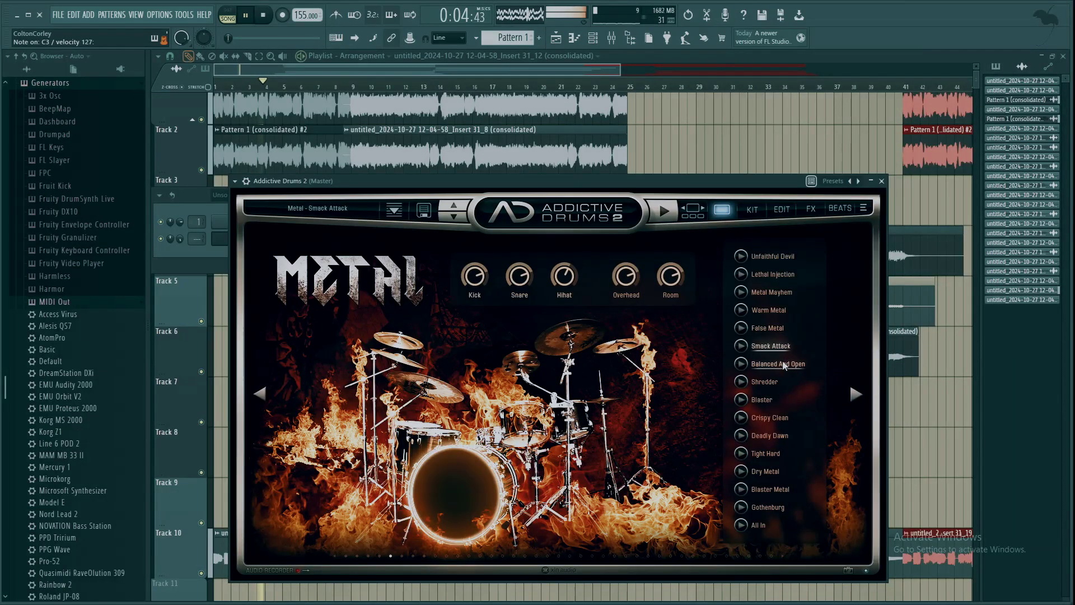
- Load the Balanced And Open preset of the Metal kit in Addictive Drums 2
left_click(782, 364)
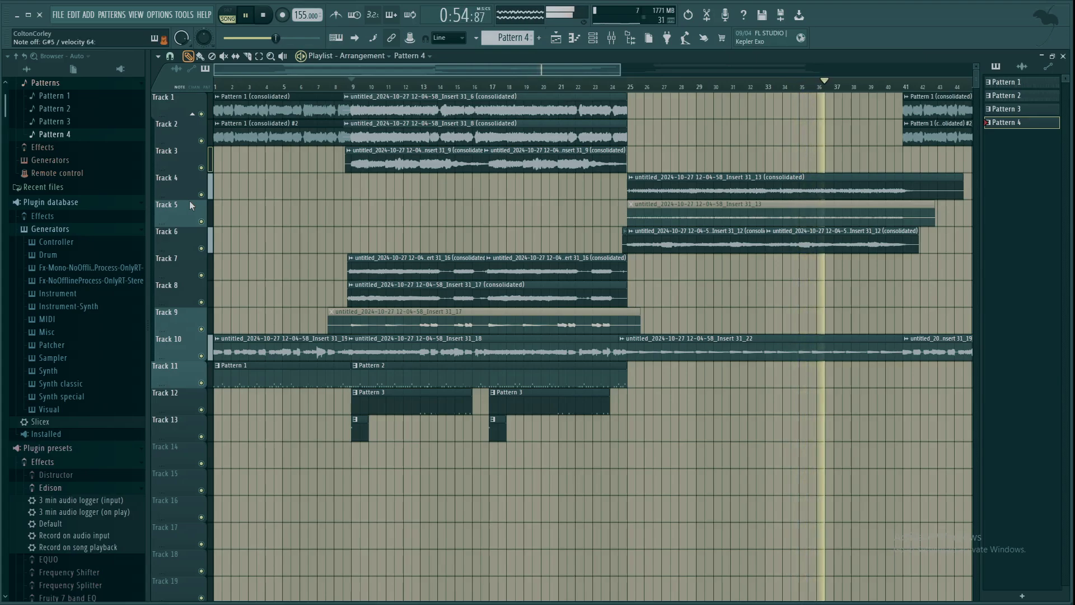
- Place a Pattern 5 clip on Track 13 at bar 33 and start recording its drum part
left_click(766, 417)
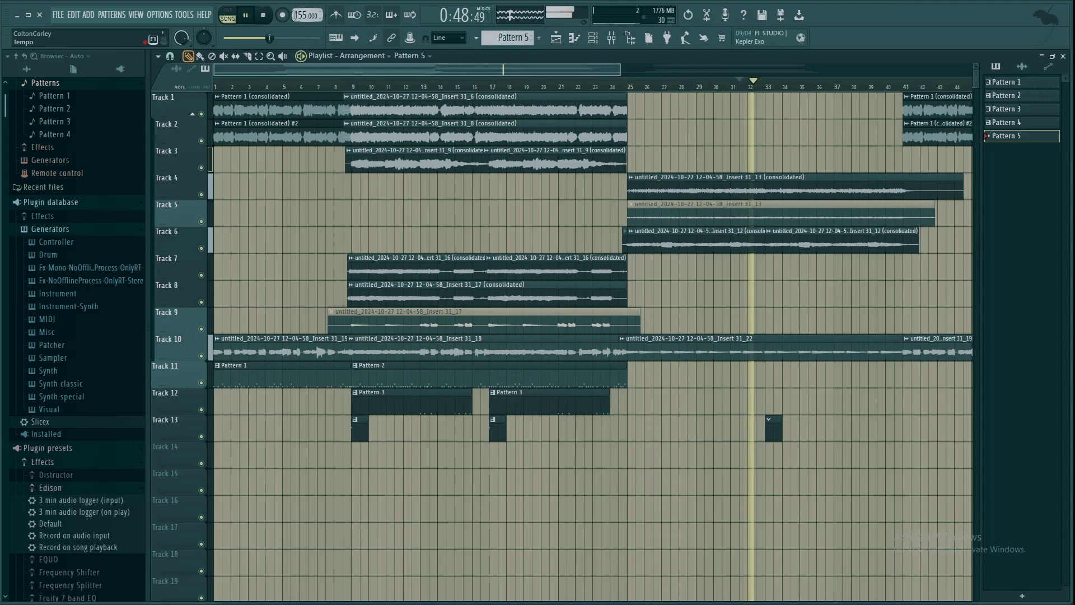
left_click(283, 15)
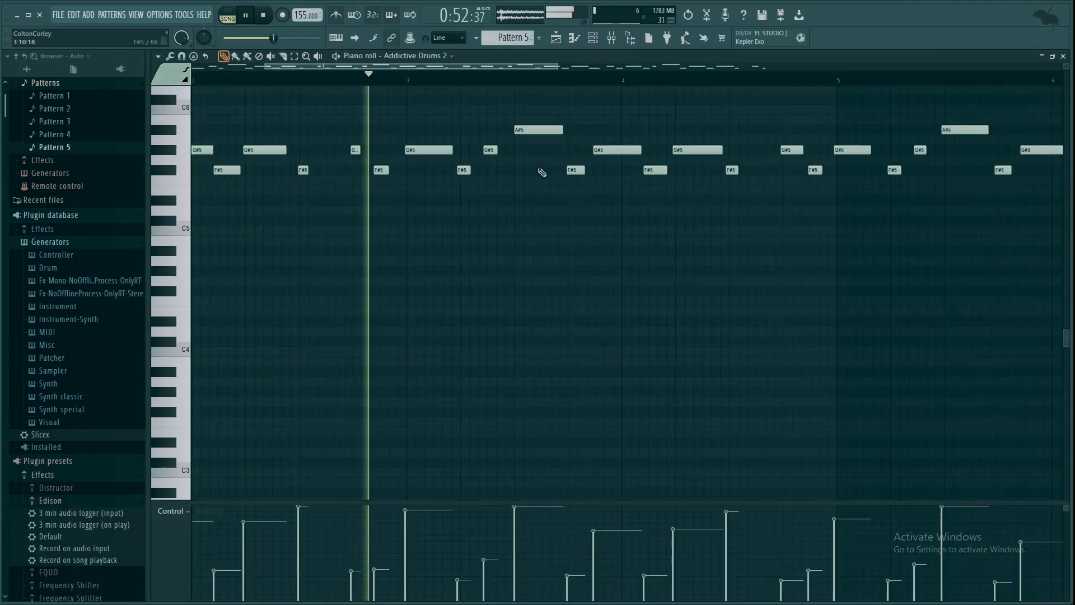
- Quantize Pattern 5's Addictive Drums 2 notes with the Default template and return to the playlist
key("alt+q")
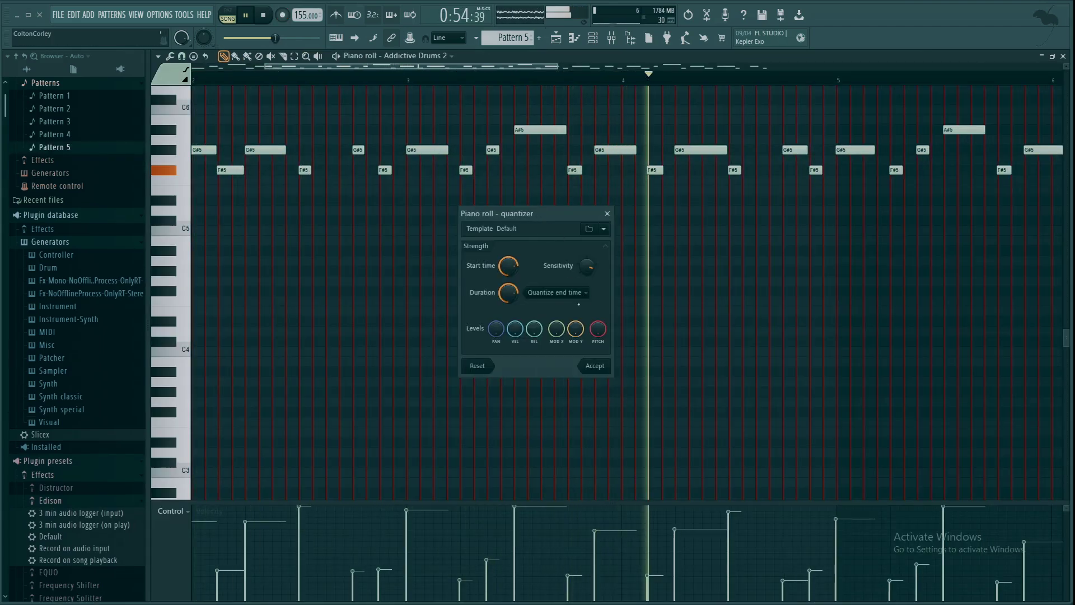
left_click(593, 372)
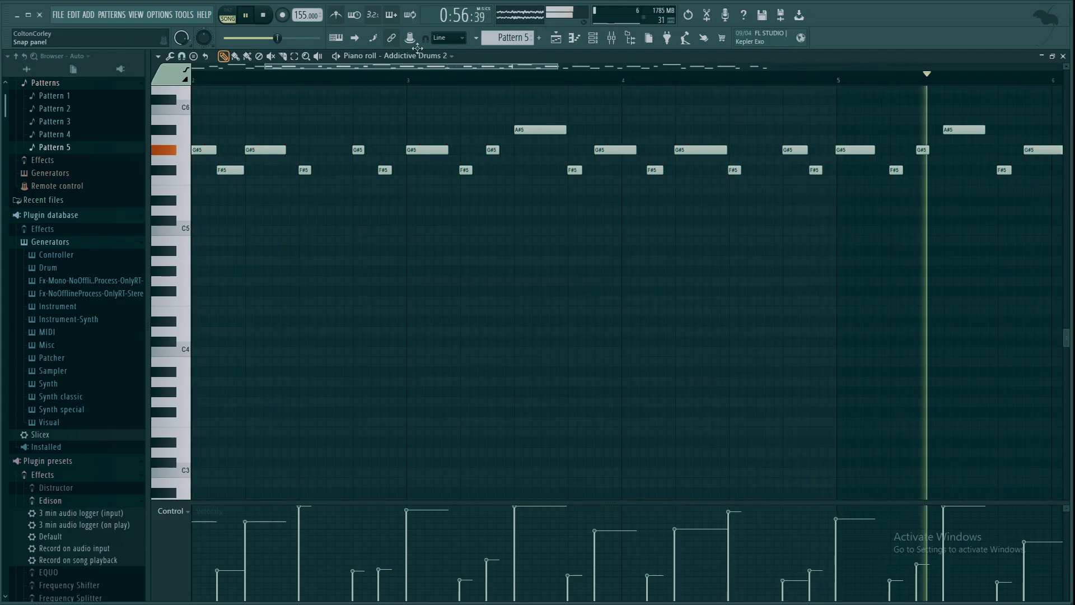
key("F5")
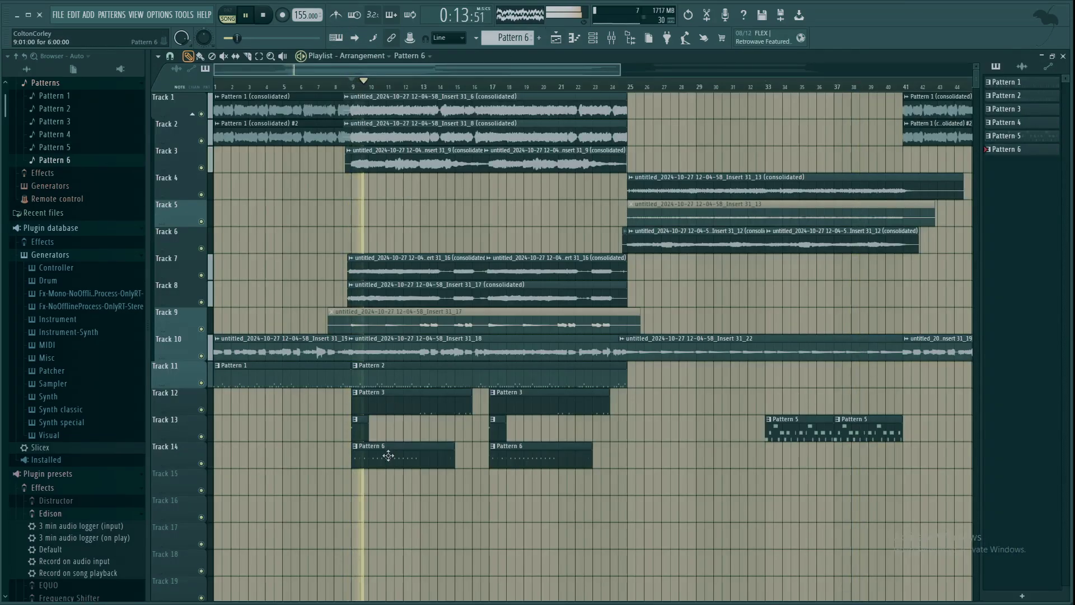
- In Pattern 6, shift the first G4 note onto beat 2, quantize the notes with the Default template, and return to the playlist
double_click(388, 455)
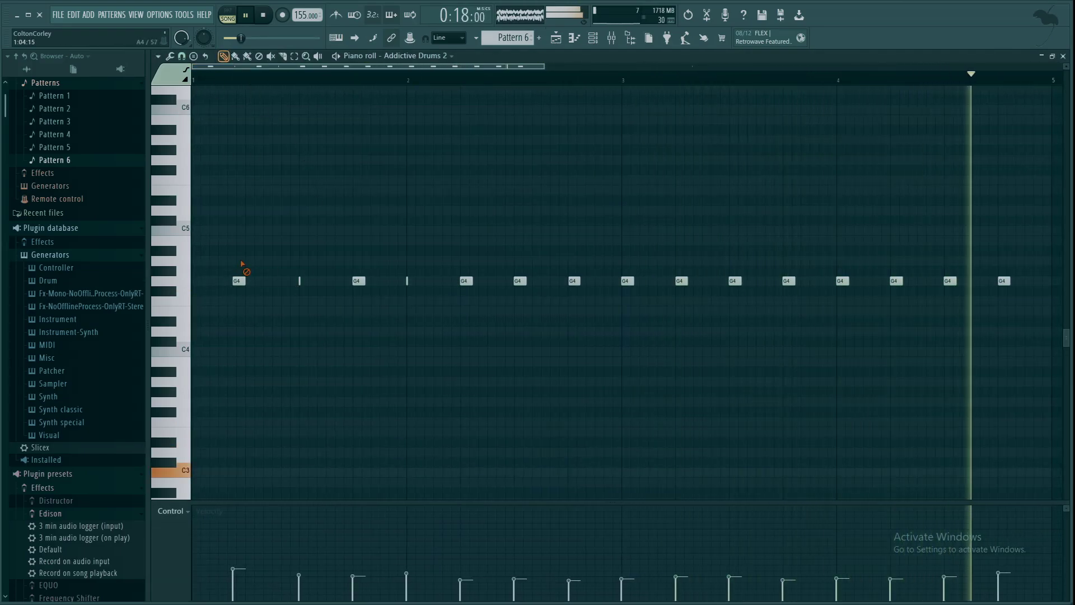
left_click_drag(239, 282, 247, 281)
key("alt+q")
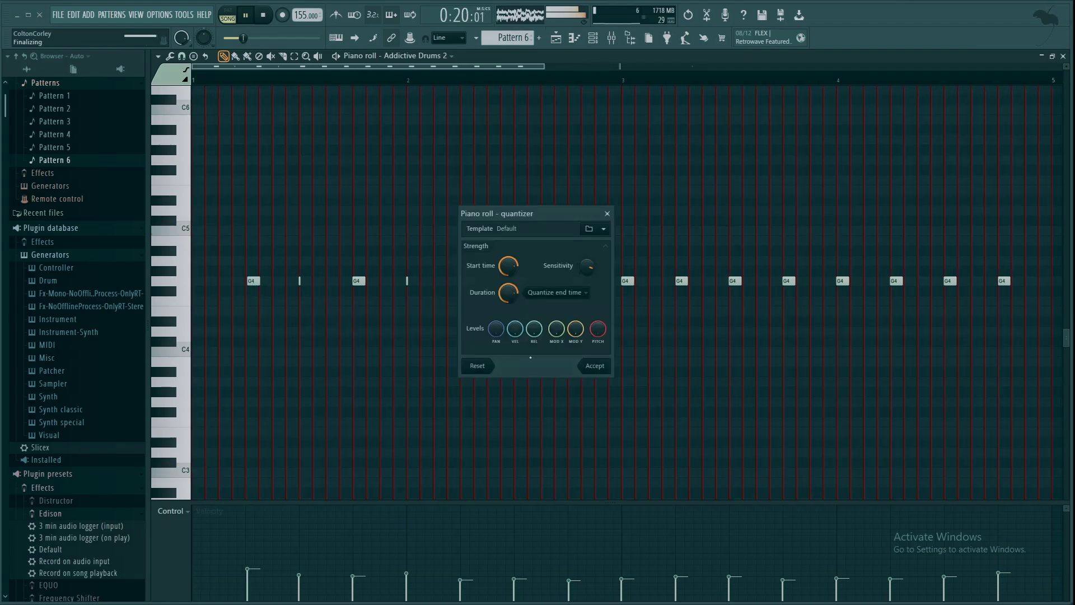
left_click(593, 366)
left_click(555, 39)
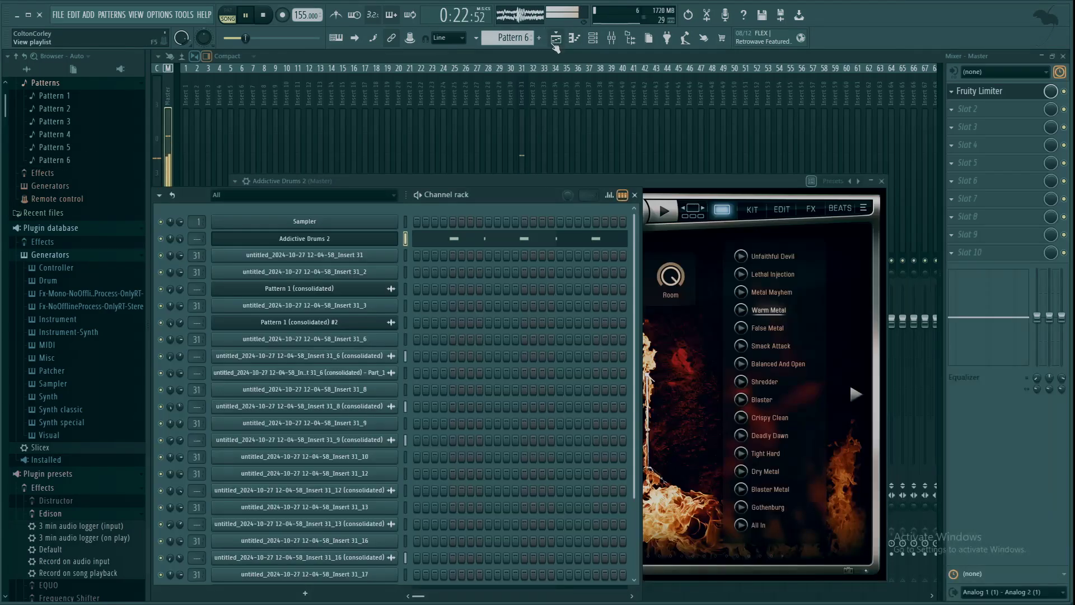
left_click(555, 40)
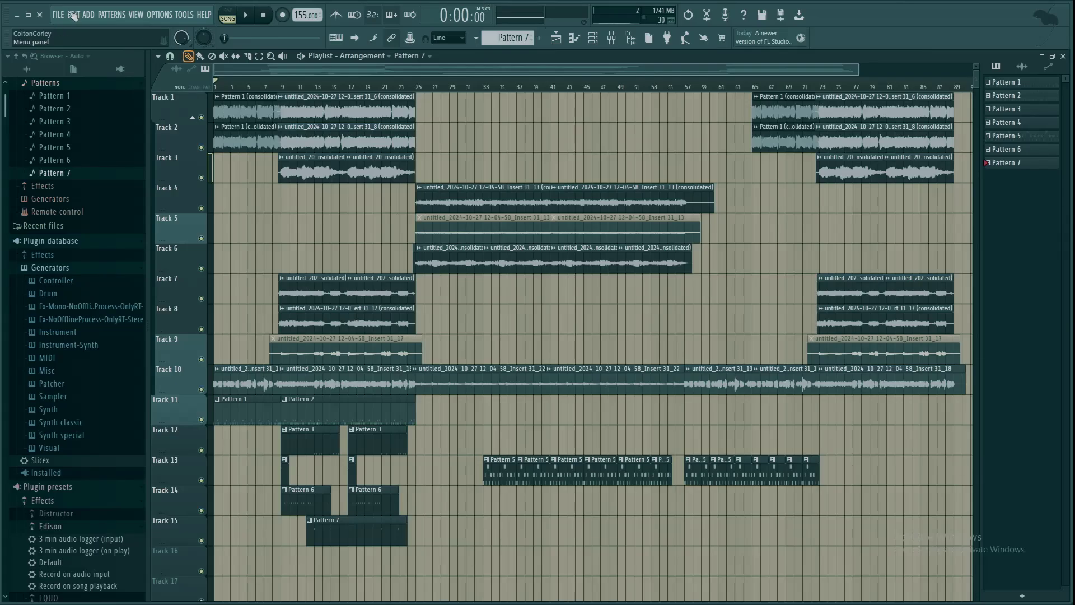
- Save the project
left_click(59, 15)
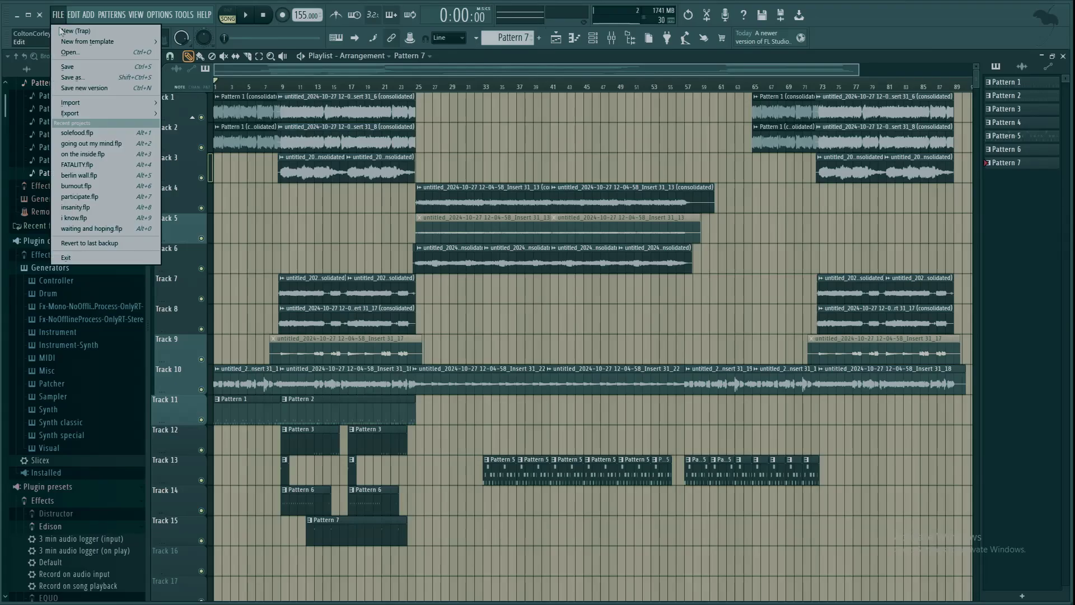
left_click(65, 67)
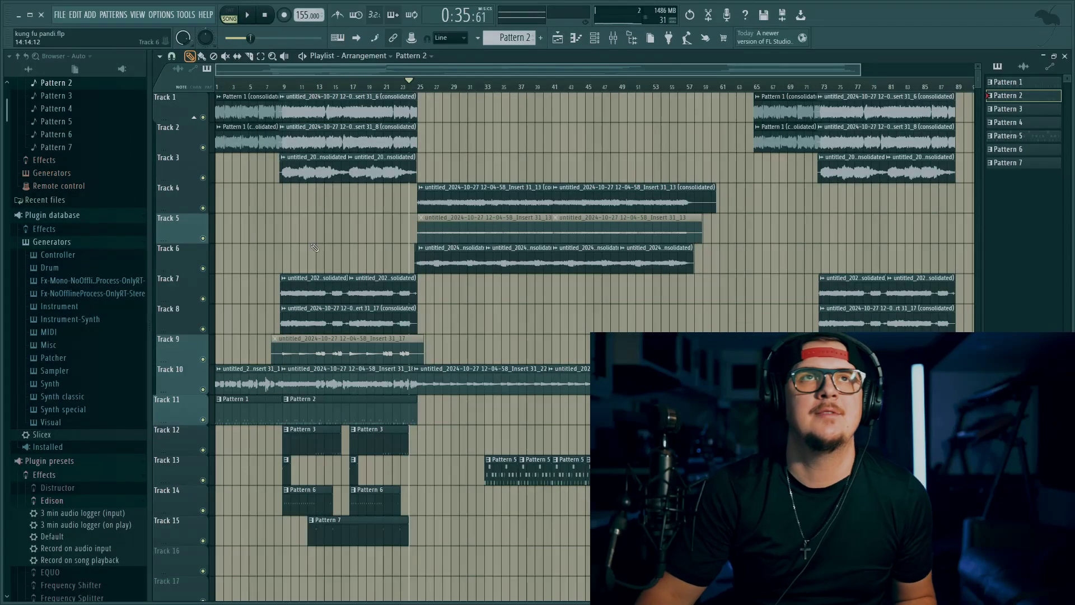
- Copy the drum pattern clips between bars 9 and 25 on Tracks 11 to 15 and paste them at bar 73
left_click(260, 56)
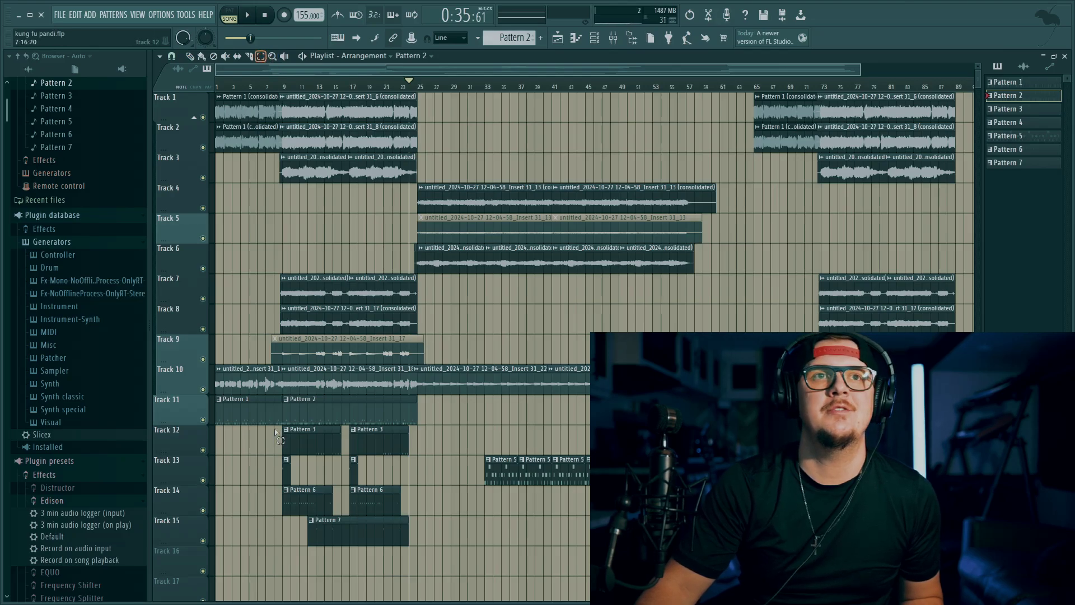
left_click_drag(298, 414, 421, 527)
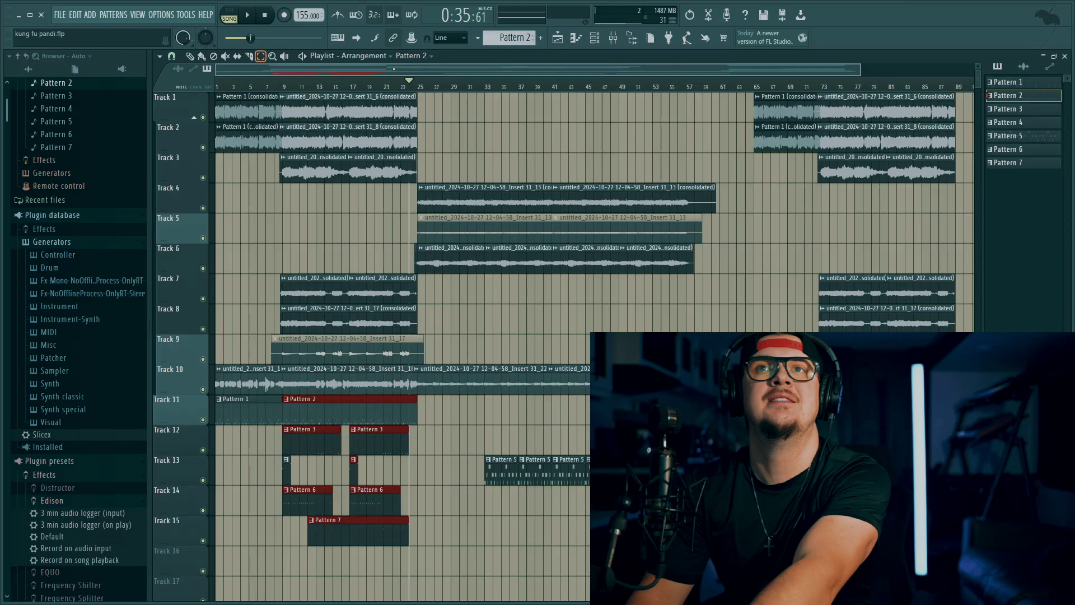
scroll(862, 128, "right", 10)
scroll(862, 128, "right", 3)
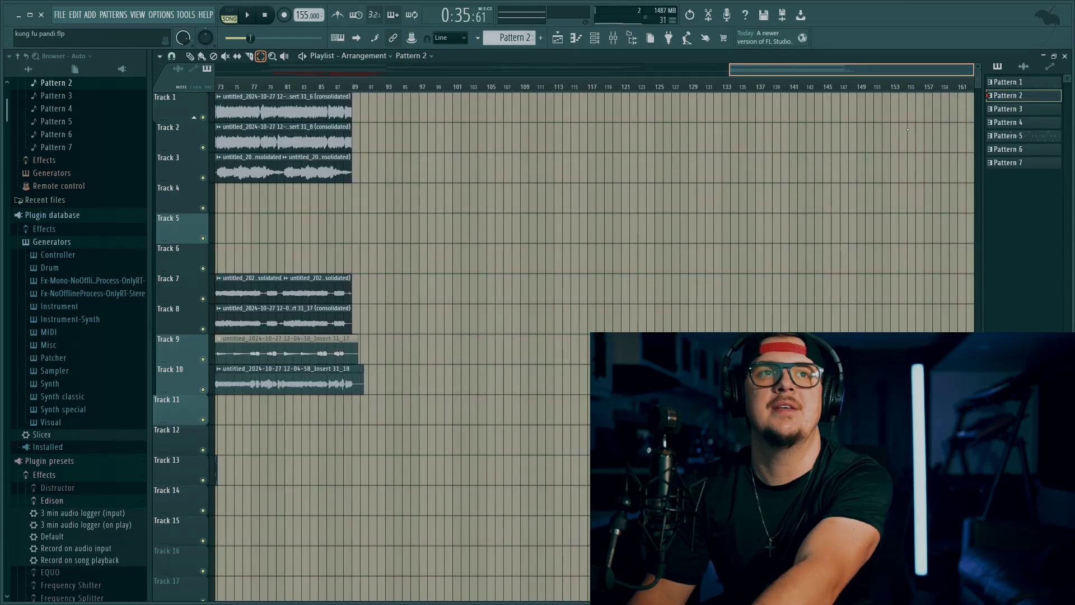
key("ctrl+v")
scroll(907, 129, "left", 7)
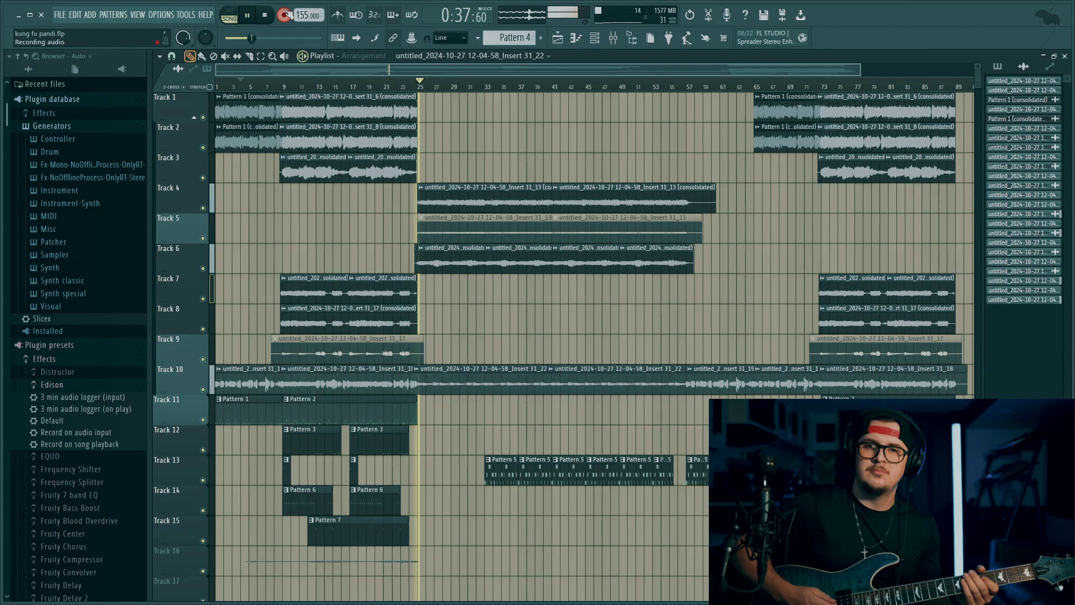
- Stop the guitar recording on Track 16 and consolidate the recorded clip
key("space")
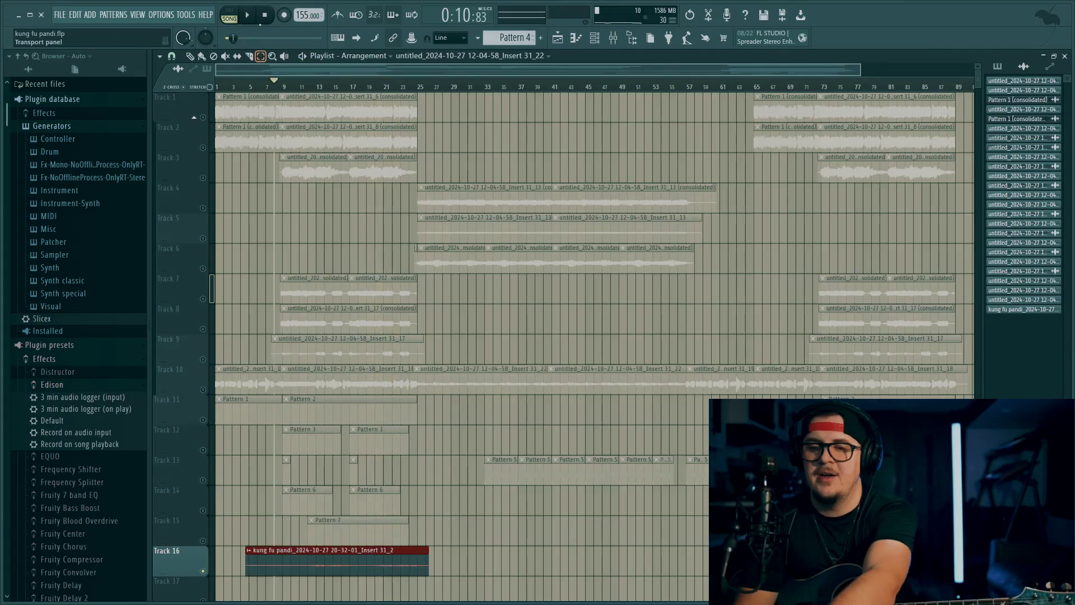
key("ctrl+r")
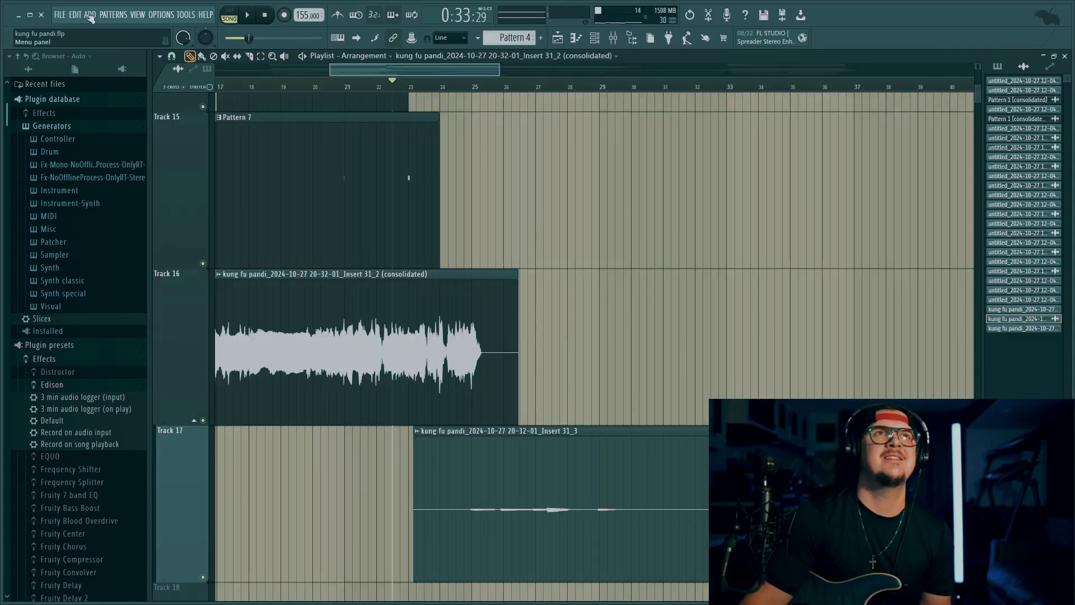
- Undo the last playlist edit
left_click(78, 18)
left_click(83, 31)
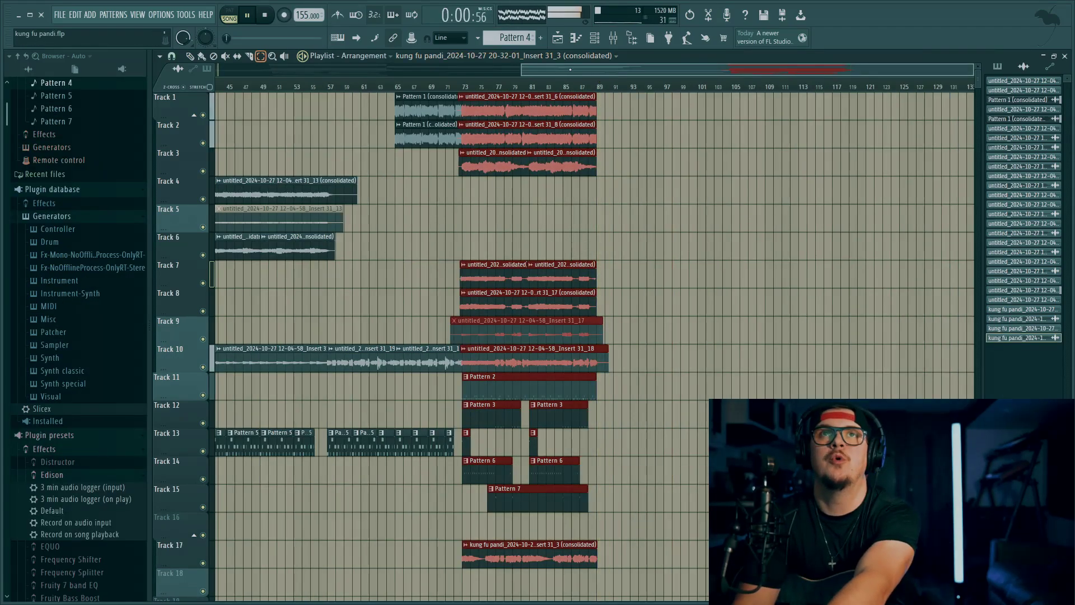
- Duplicate the selected bar 73 section across Tracks 1 to 17, align the copy with bar 89, and play from bar 88
key("ctrl+b")
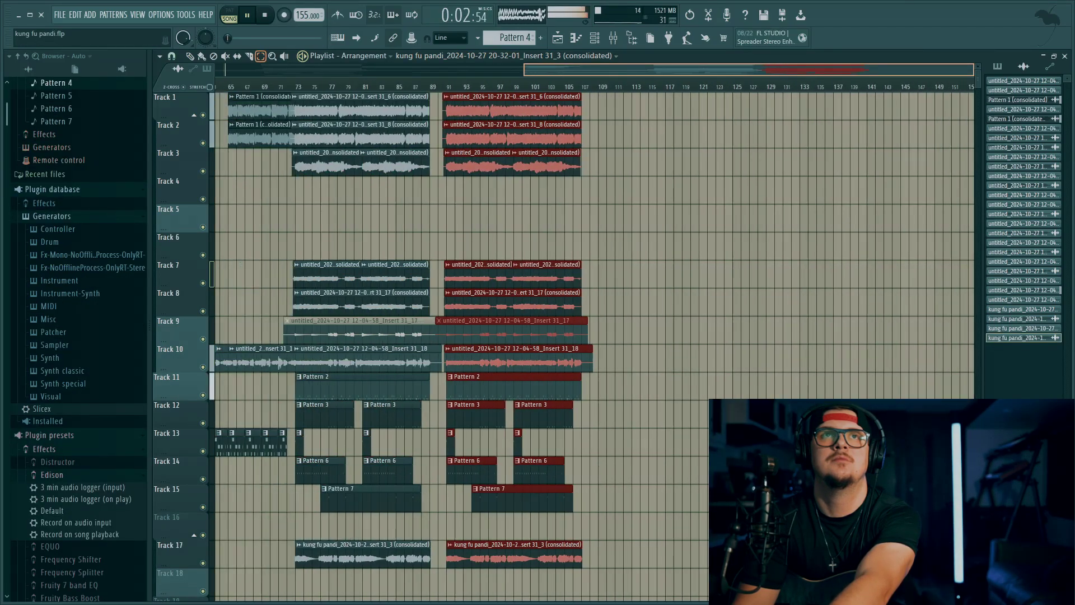
scroll(267, 82, "left", 4)
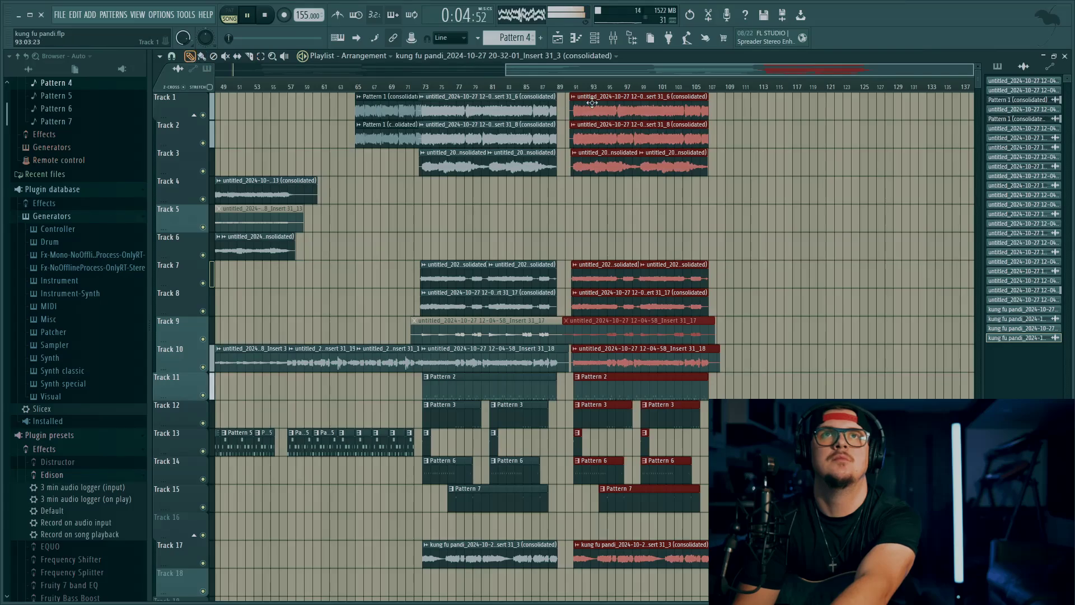
left_click_drag(592, 103, 575, 102)
left_click(551, 84)
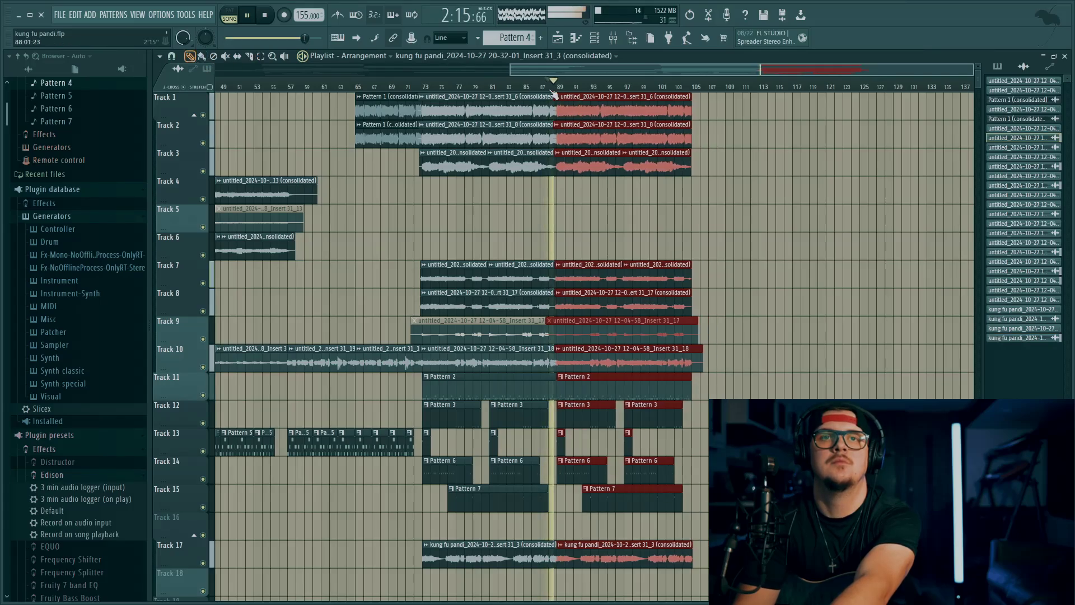
- Check the effect chain on mixer Insert 31 and leave the mixer
key("z")
right_click(461, 245)
key("F9")
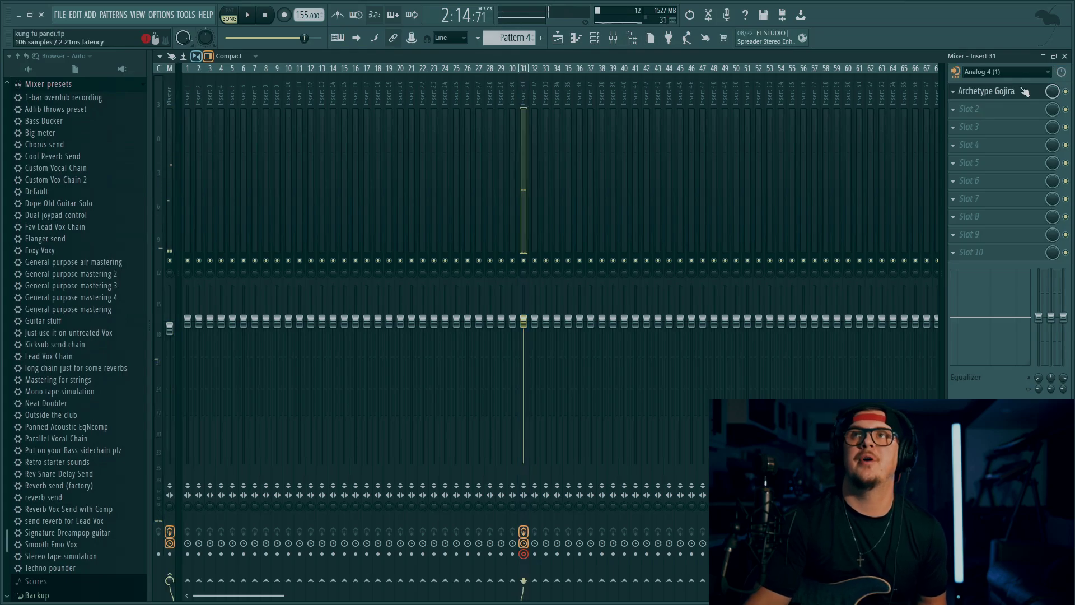
left_click(567, 40)
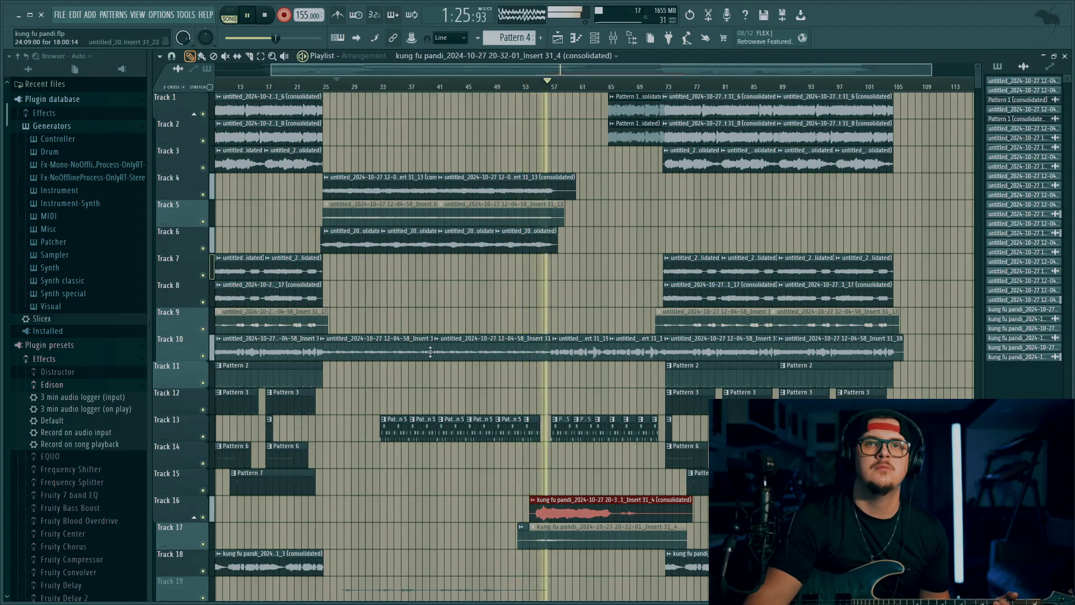
- Stop the guitar recording on Track 19
key("r")
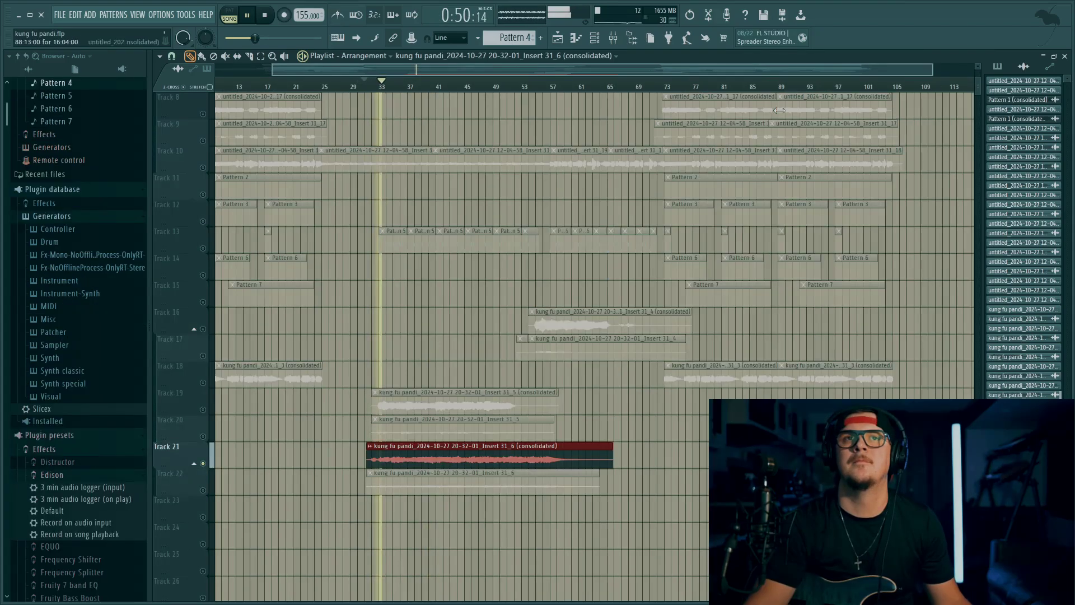
left_click(272, 56)
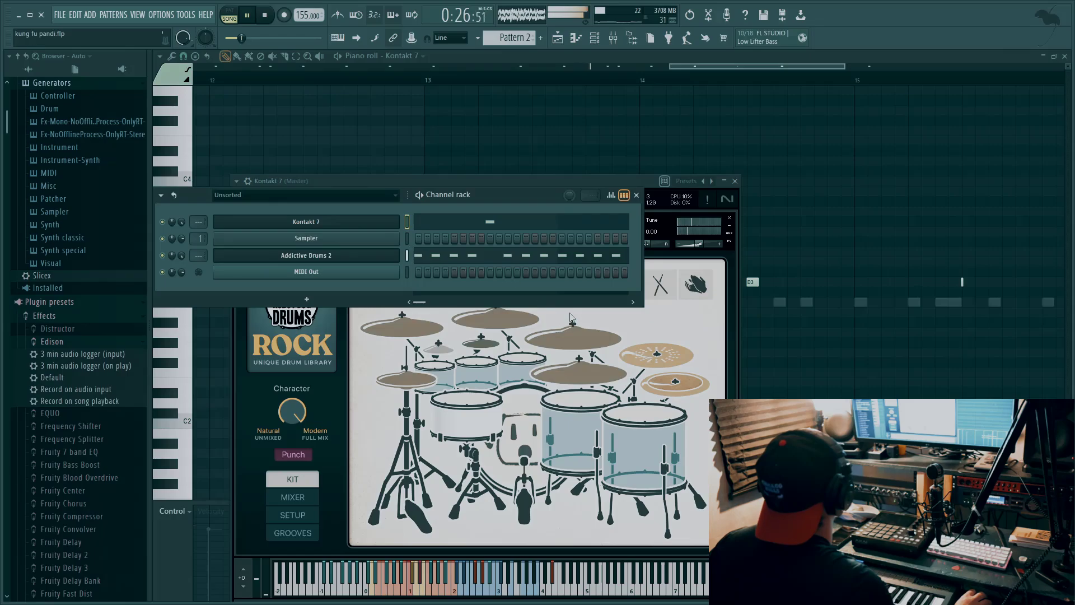
- Check the channel rack and bring the Kontakt 7 Robot Dog Drums instrument into focus
left_click(571, 318)
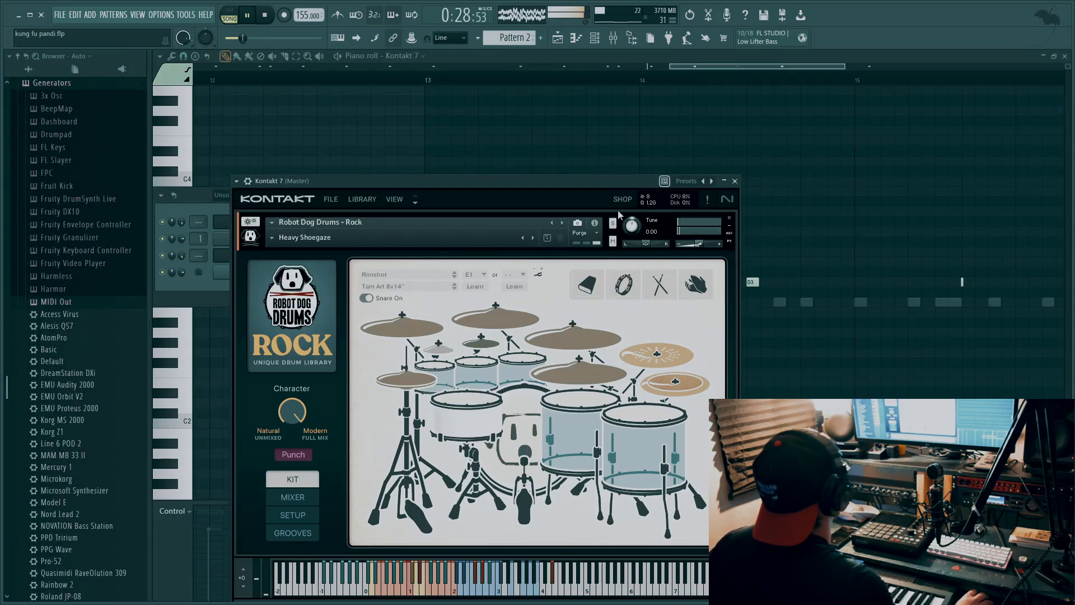
key("F6")
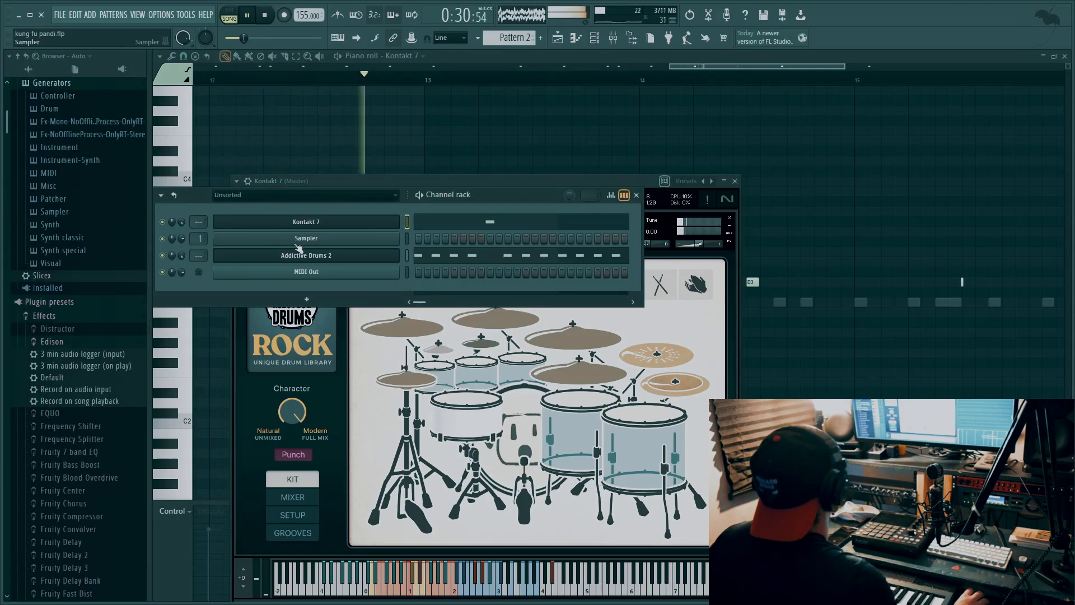
left_click(408, 399)
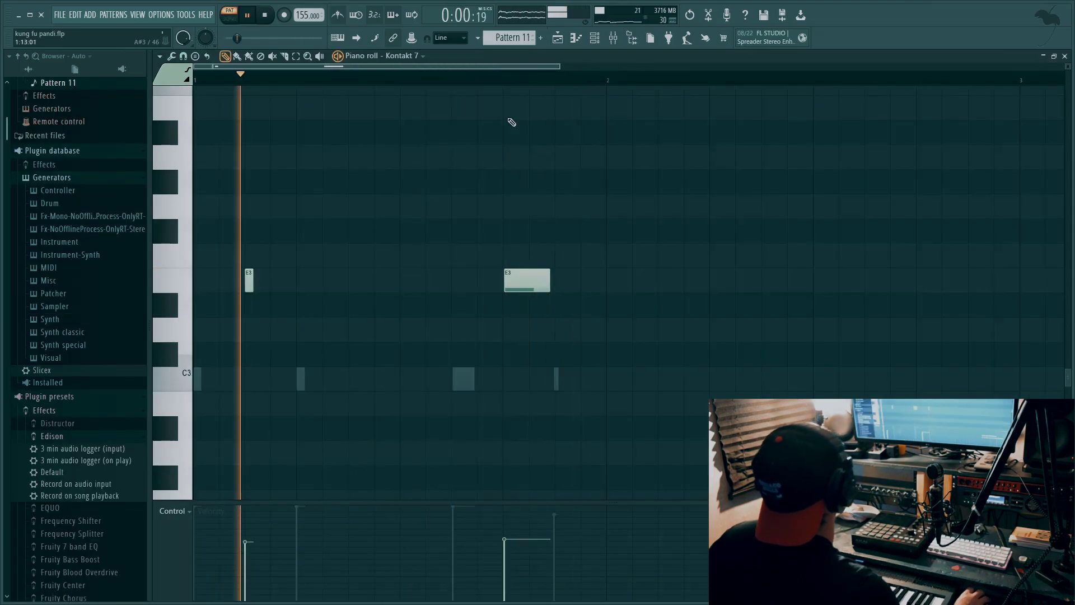
- Return to the playlist and play the arrangement in song mode from about bar 69
key("F5")
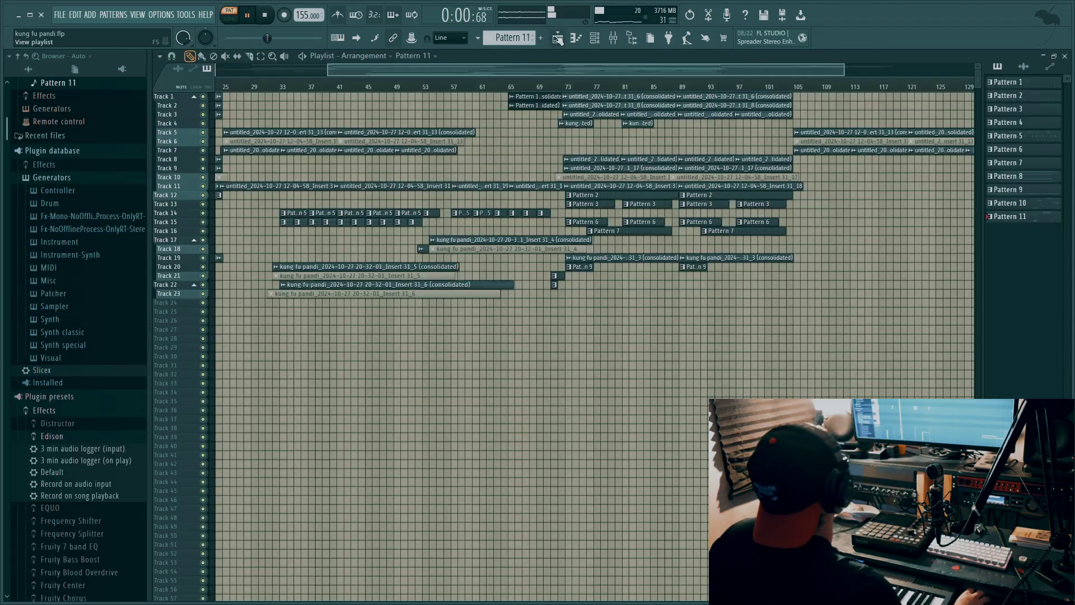
left_click(534, 84)
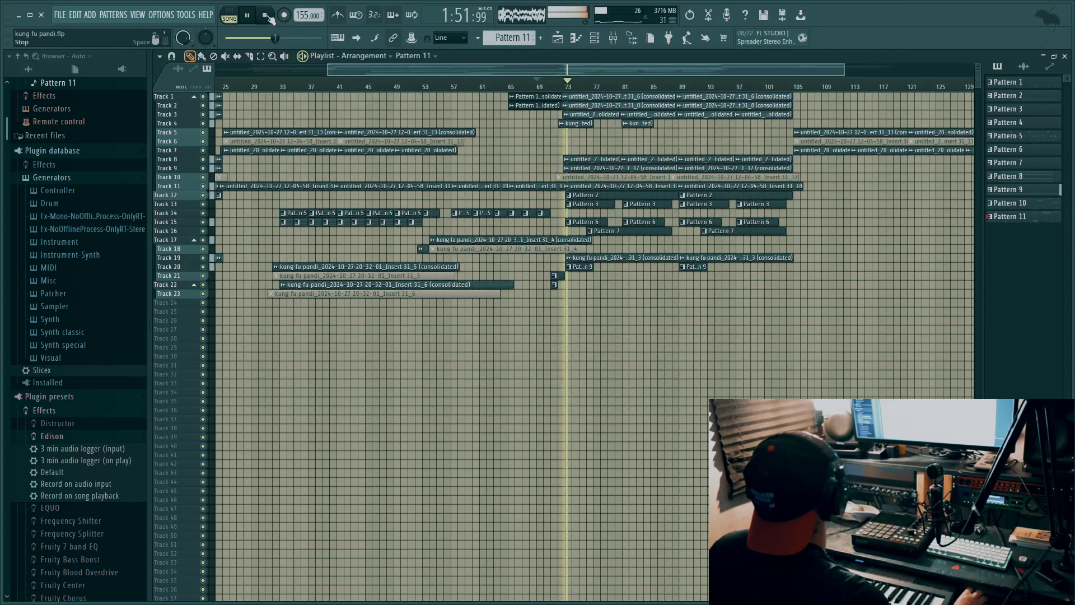
left_click(538, 86)
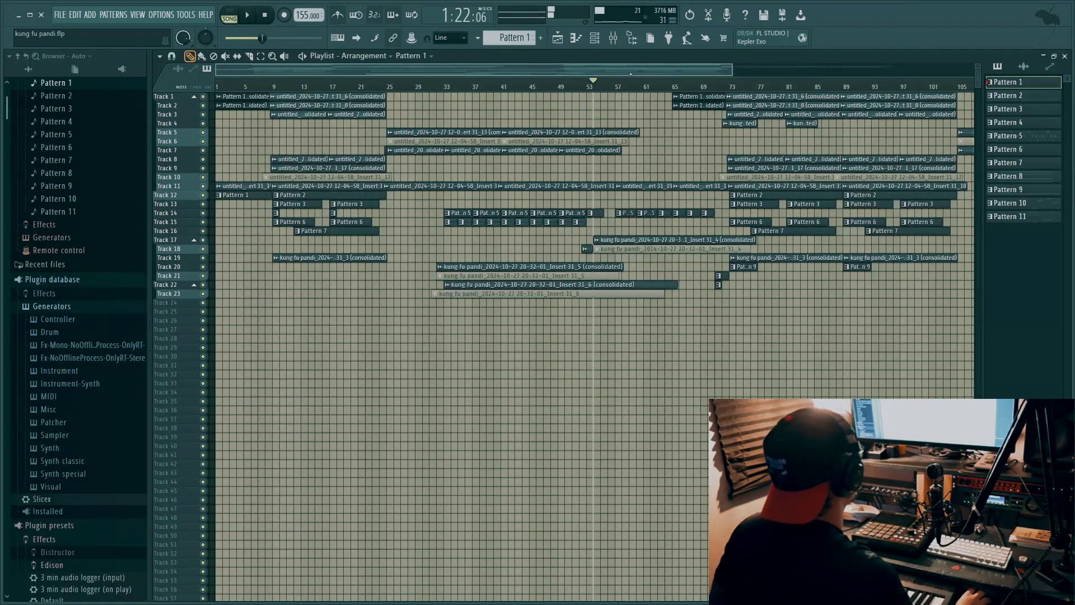
- Stop the audio recording after bar 117 and move the new take from Track 16 down to Track 17
scroll(594, 336, "up", 3)
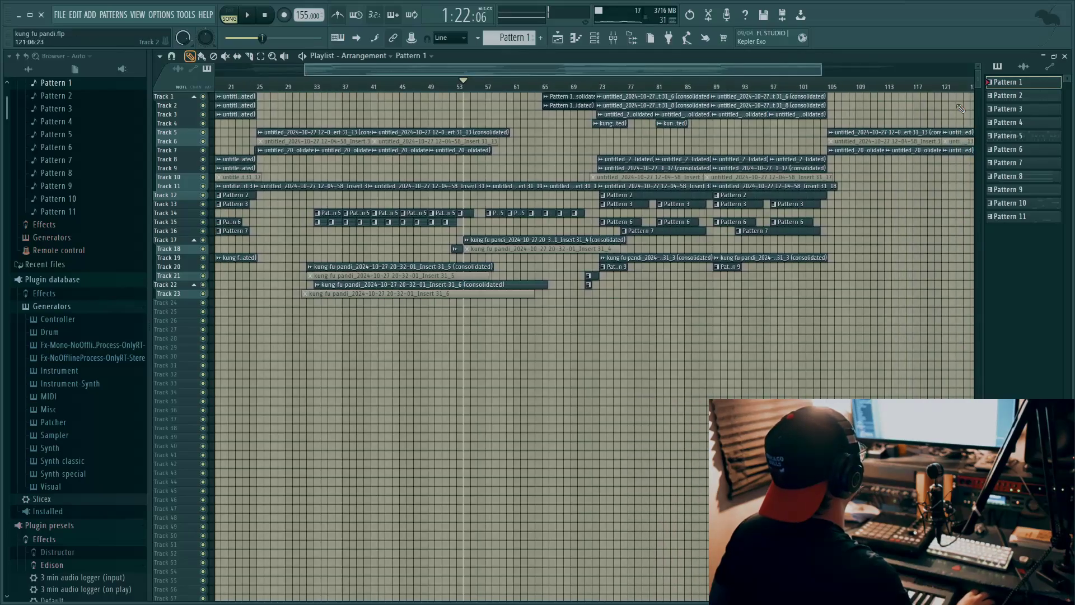
scroll(977, 63, "up", 3)
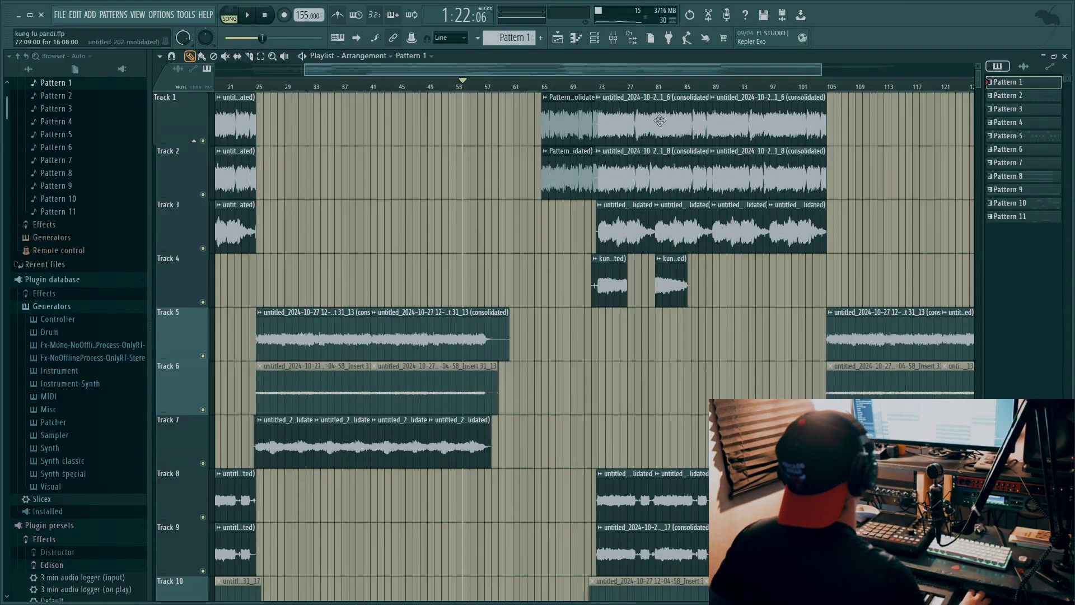
scroll(363, 114, "right", 3)
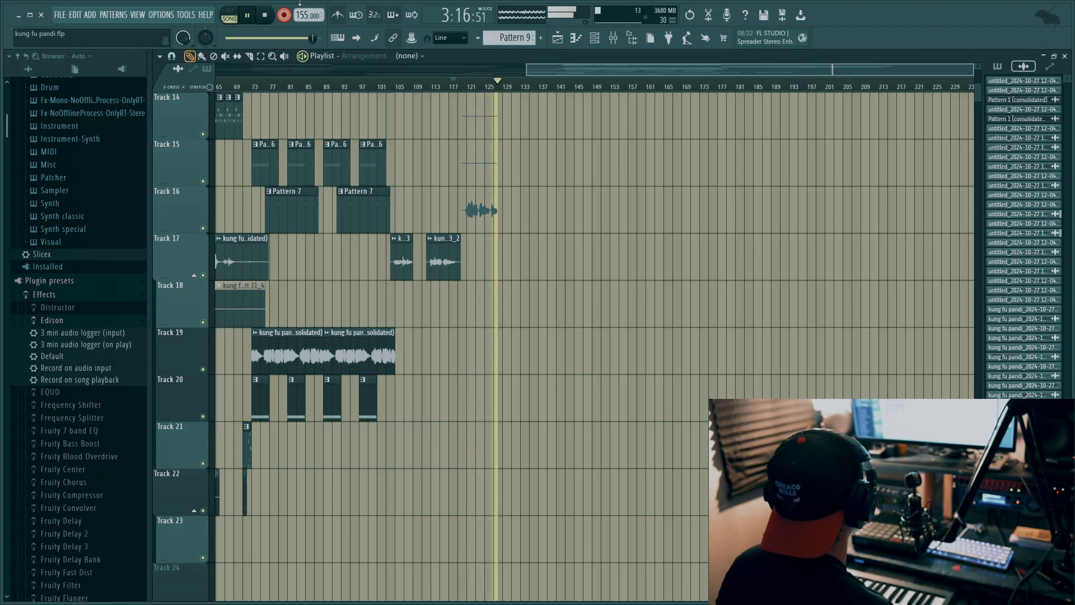
key("space")
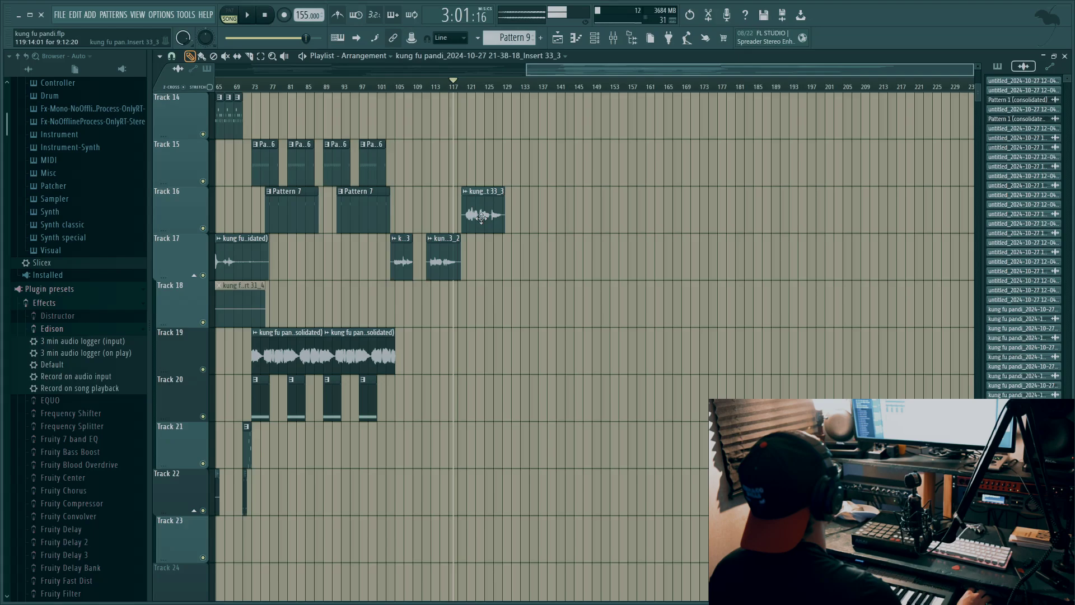
left_click_drag(481, 218, 480, 265)
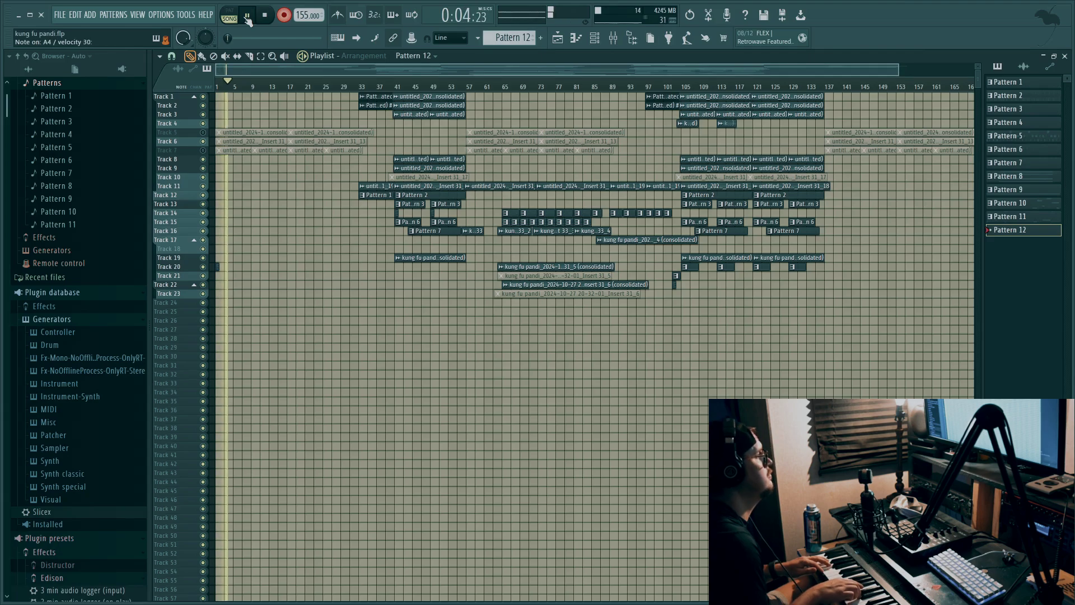
- Undo the last Pattern 12 keyboard take and record the part again from the start of the song
left_click(247, 20)
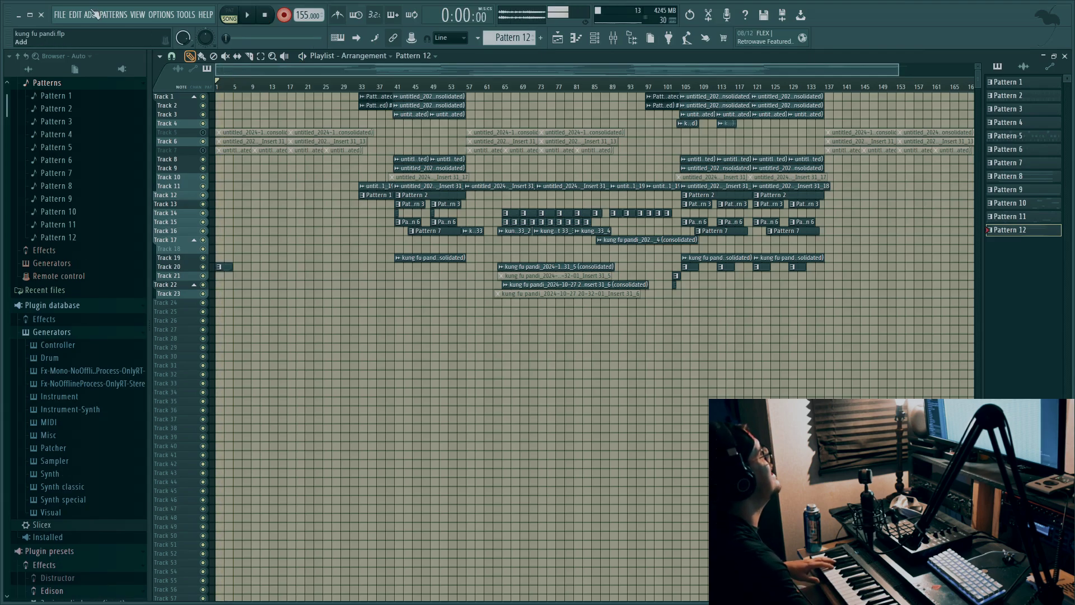
left_click(74, 14)
left_click(100, 30)
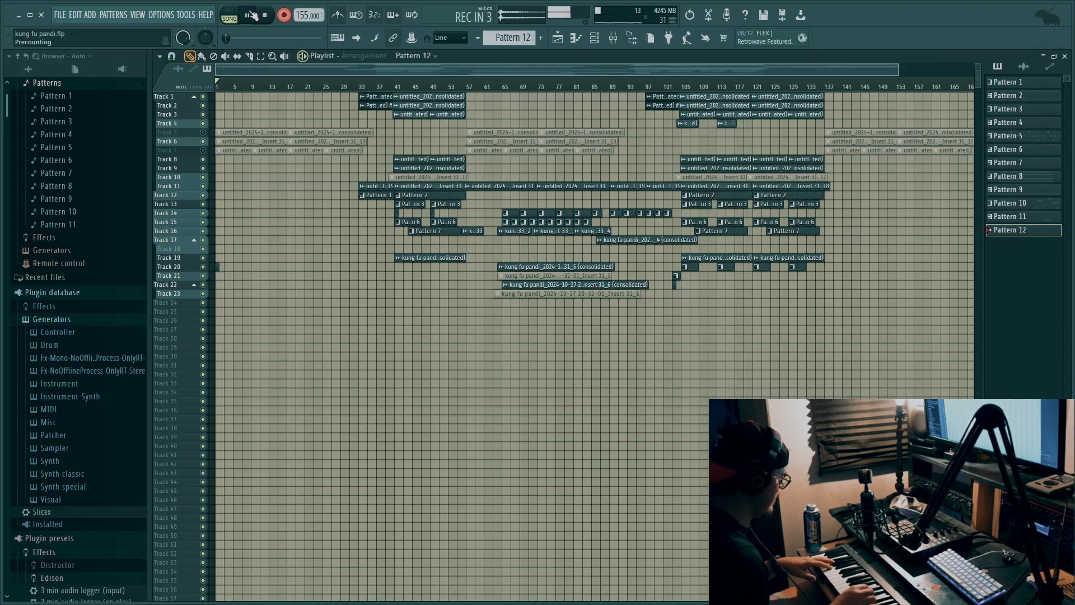
key("F6")
key("space")
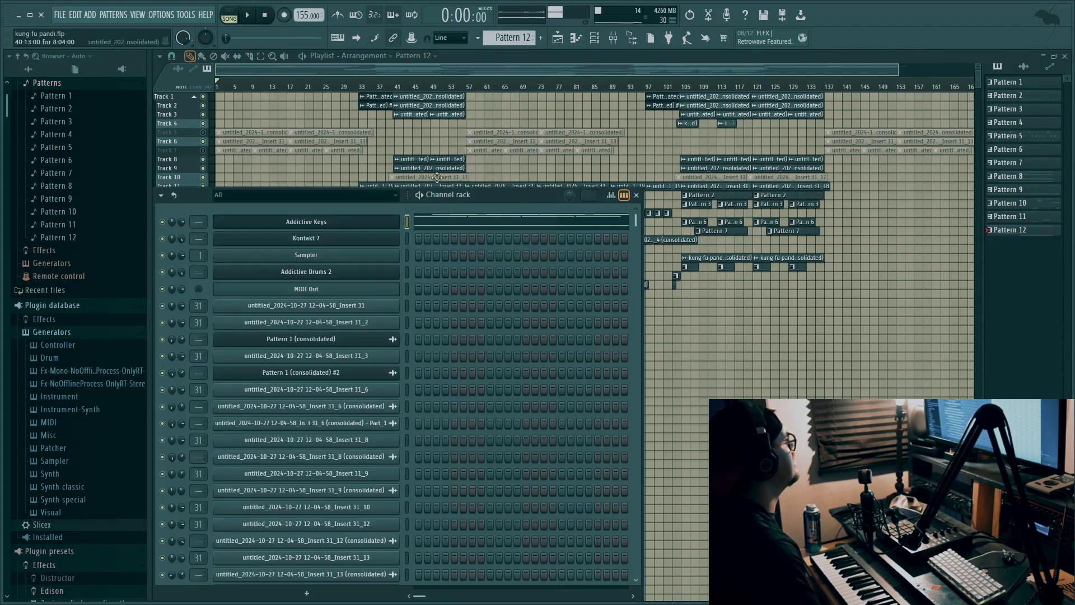
- Select all the Pattern 12 notes in the Addictive Keys piano roll and move them to the MIDI Out channel
left_click(450, 225)
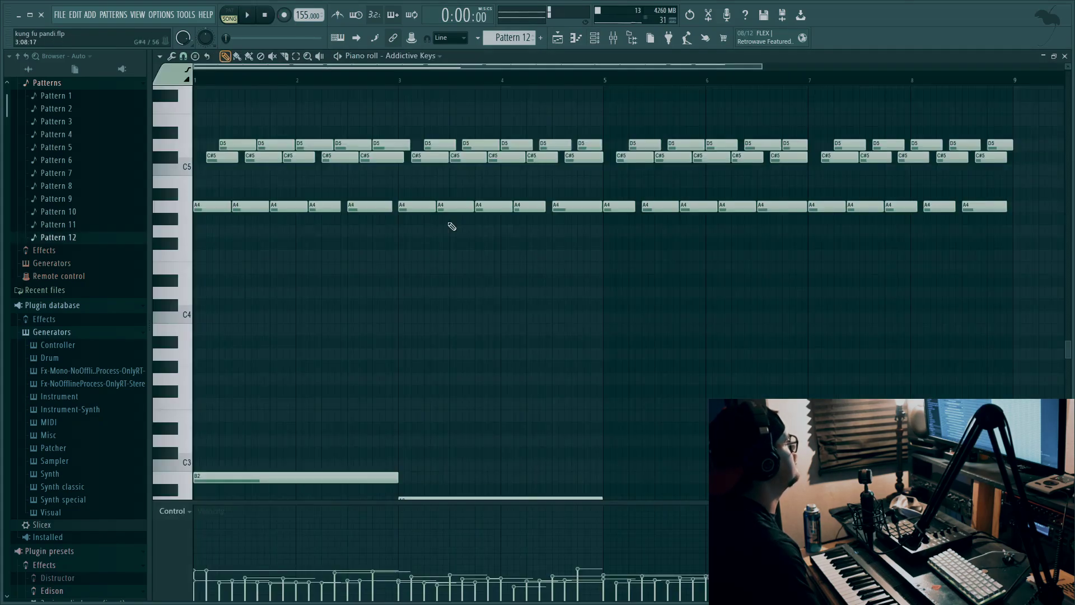
key("ctrl+a")
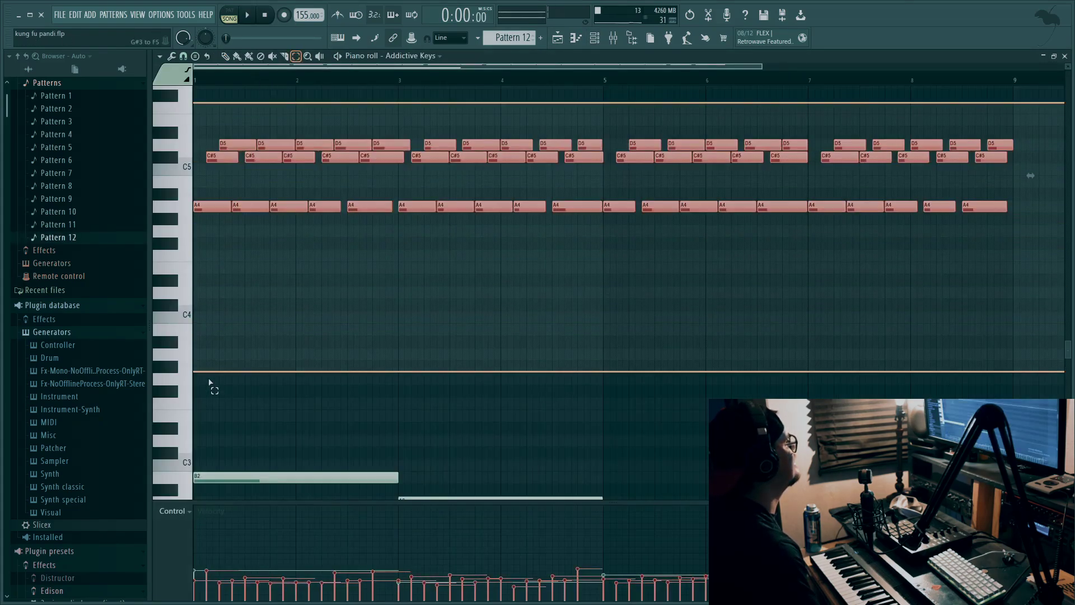
scroll(213, 381, "down", 6)
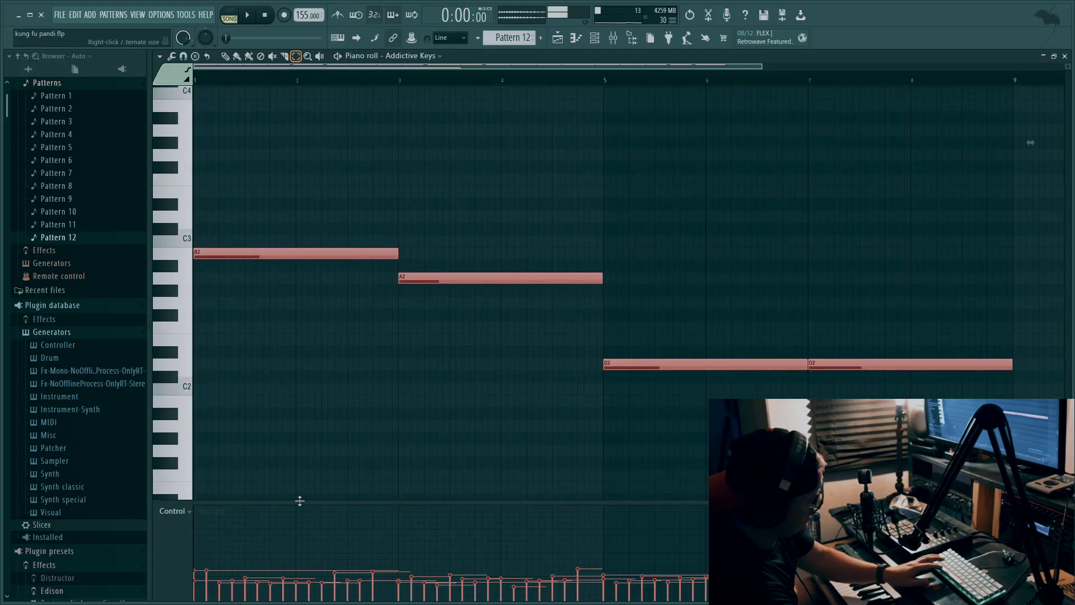
left_click(172, 56)
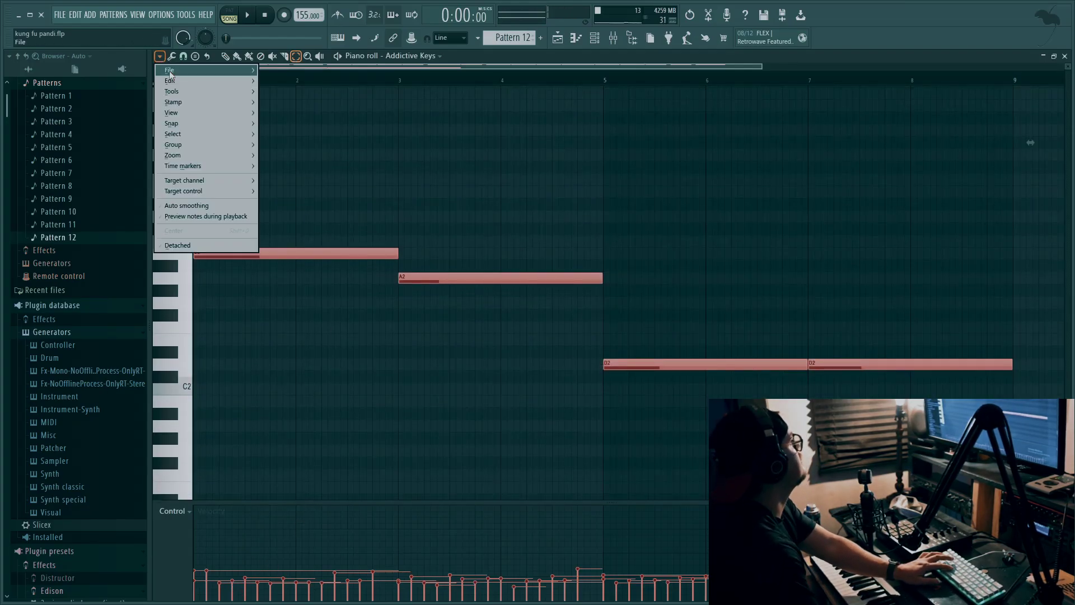
mouse_move(185, 79)
left_click(314, 110)
left_click(411, 56)
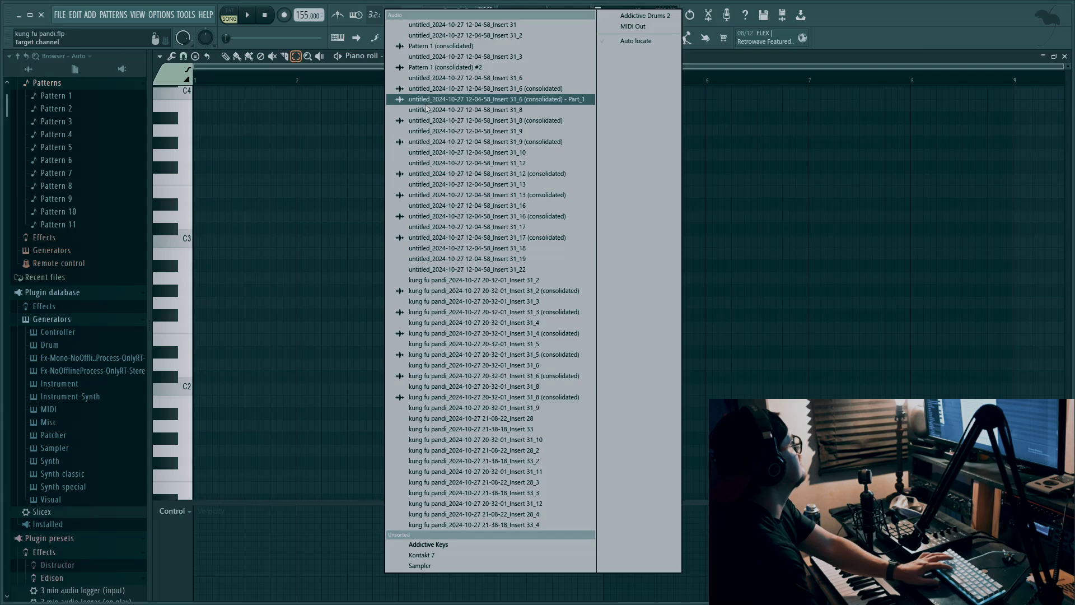
left_click(557, 75)
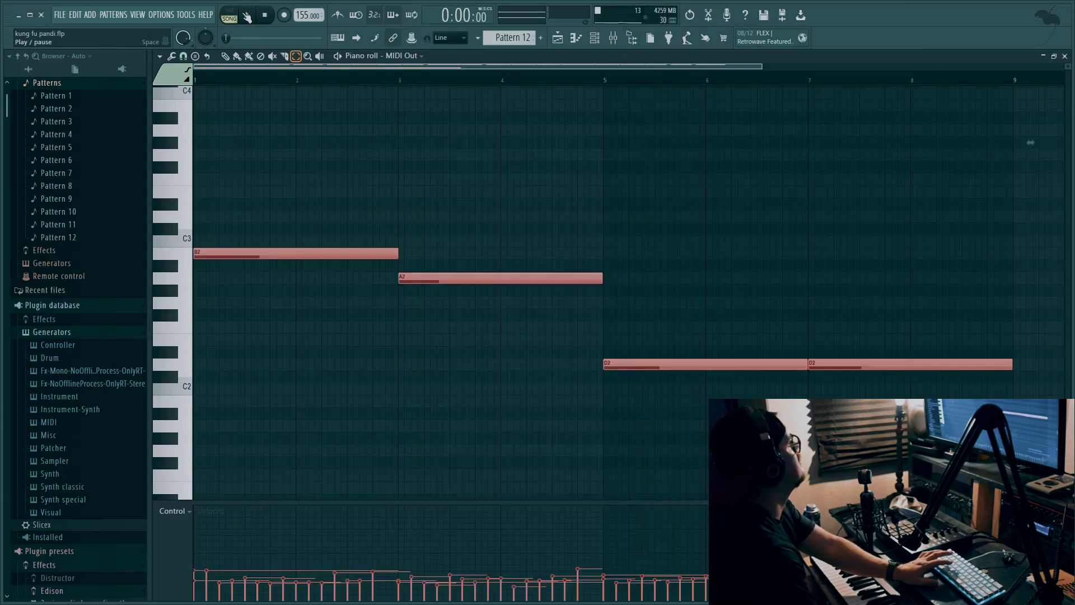
- Play Pattern 12 and place it back to back on playlist Track 20 at bars 1 and 9
key("space")
left_click(561, 43)
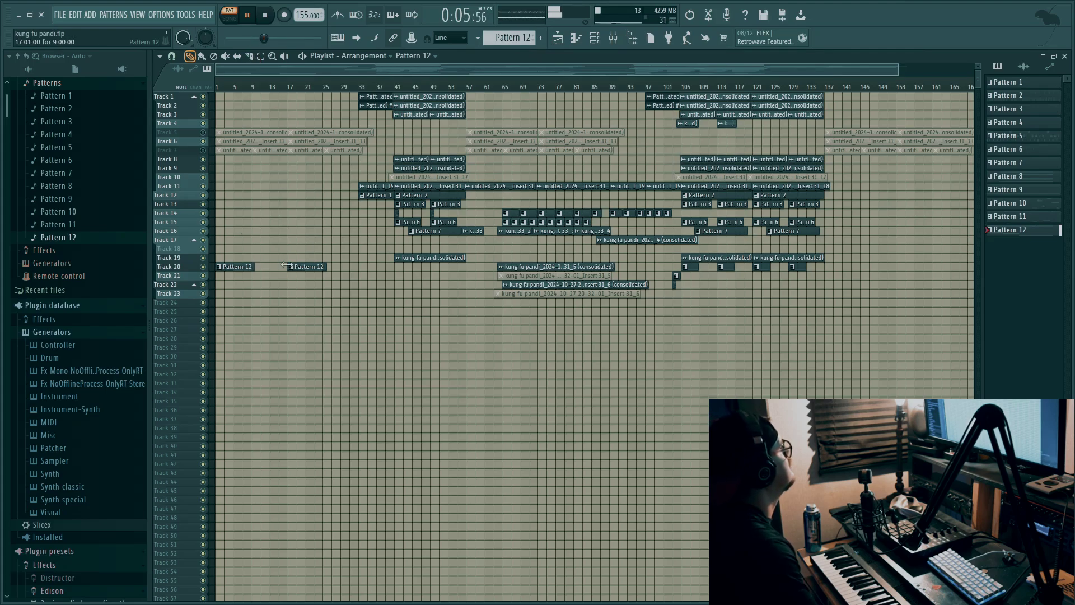
left_click(82, 19)
left_click(99, 46)
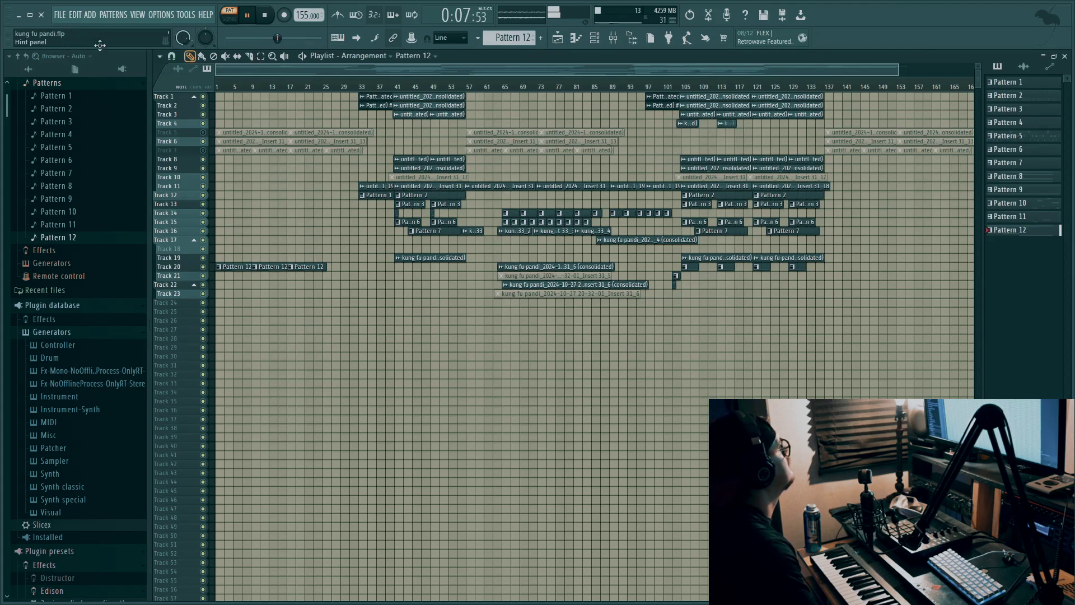
- Switch to song playback, stop it at the beginning, and bring up the recording options
left_click(230, 18)
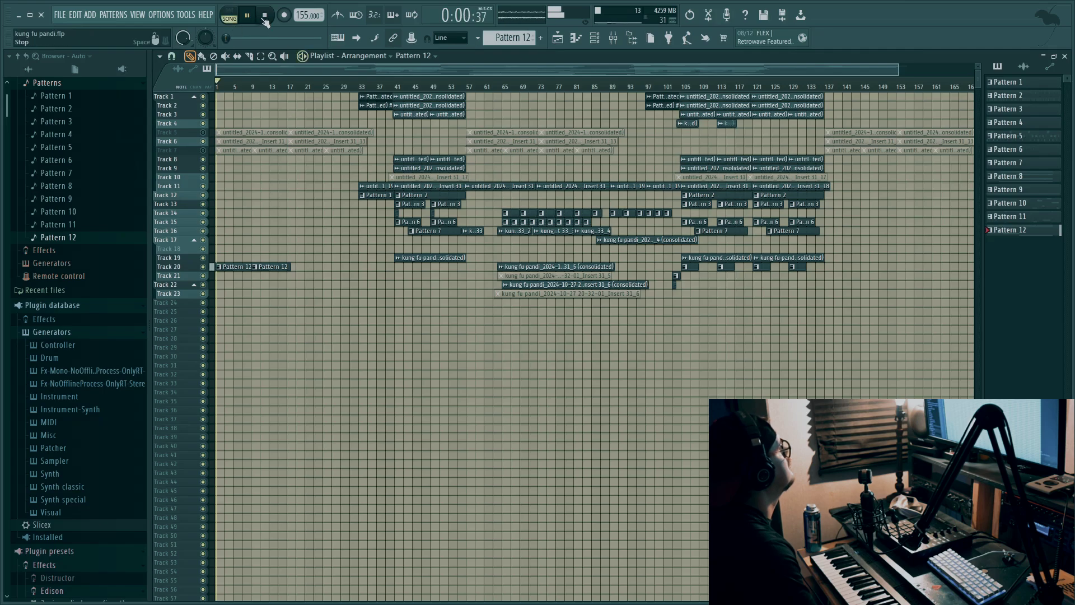
left_click(265, 15)
right_click(283, 15)
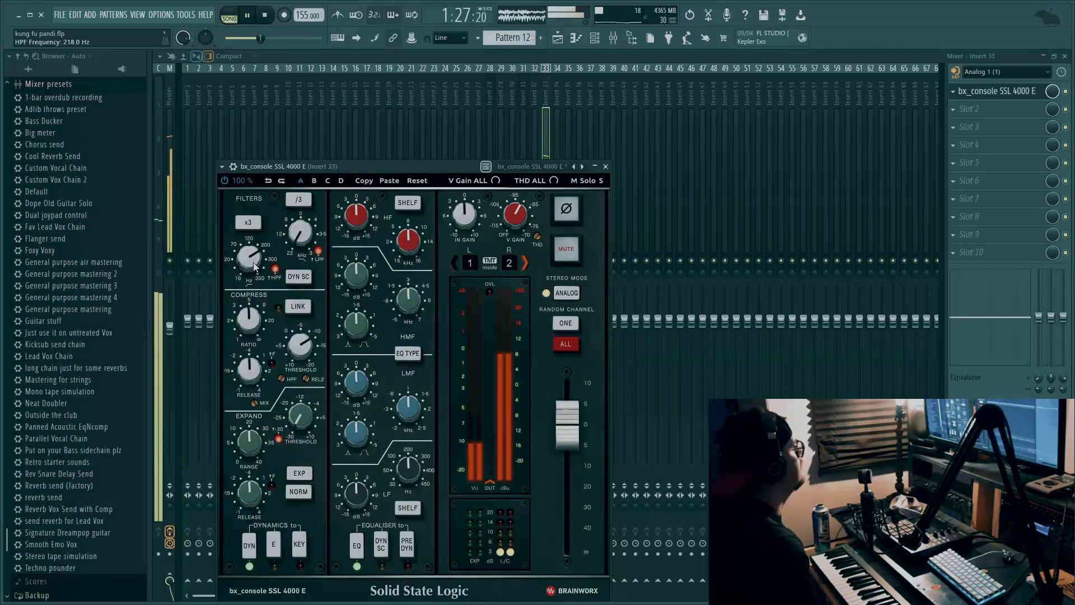
- Set the compressor threshold of bx_console SSL 4000 E on Insert 33 to -12.1 dB
mouse_move(309, 351)
scroll(310, 351, "up", 1)
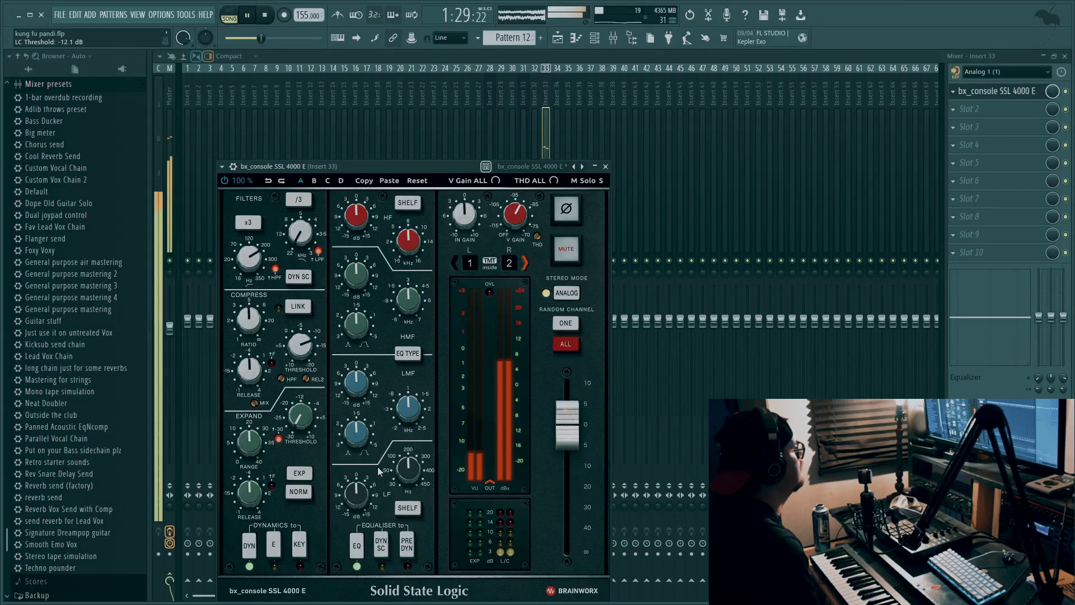
left_click(59, 15)
left_click(66, 75)
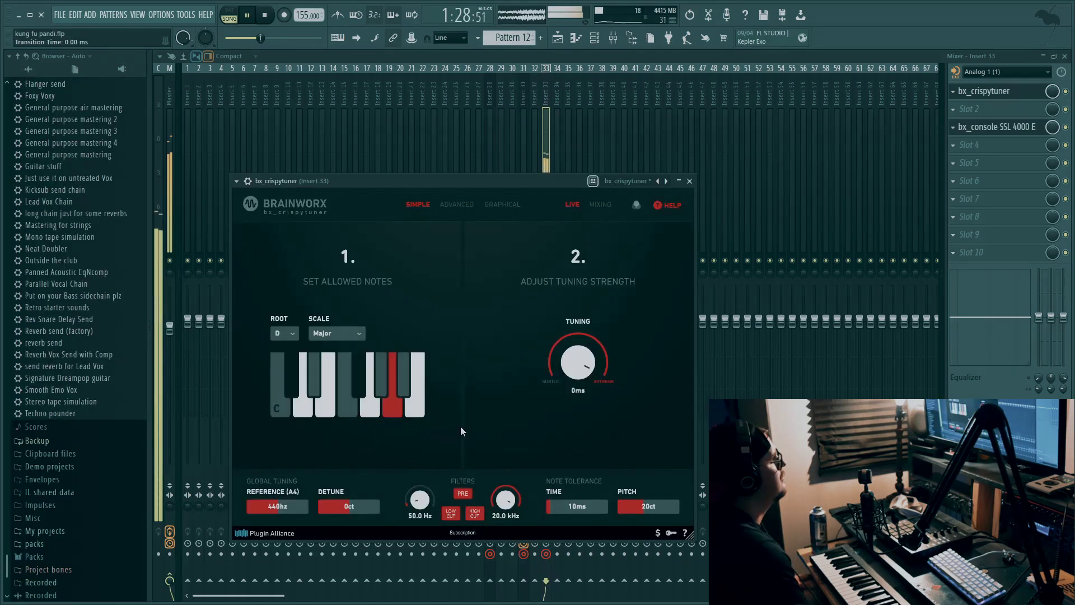
- Set the bx_crispytuner tuning strength on Insert 33 to 1 ms and return to the playlist
left_click_drag(570, 378, 570, 376)
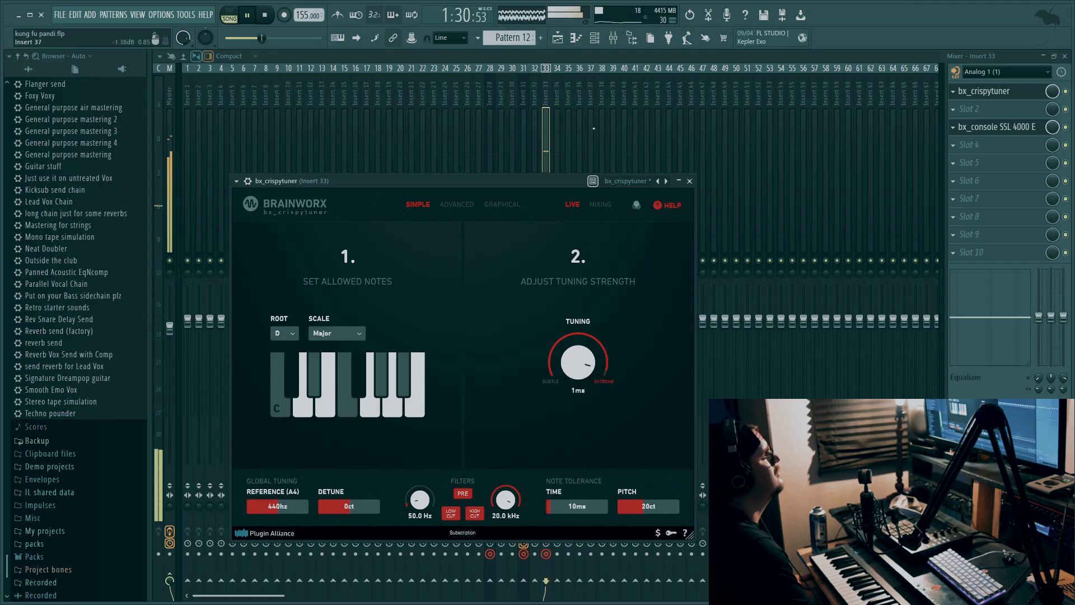
left_click(567, 46)
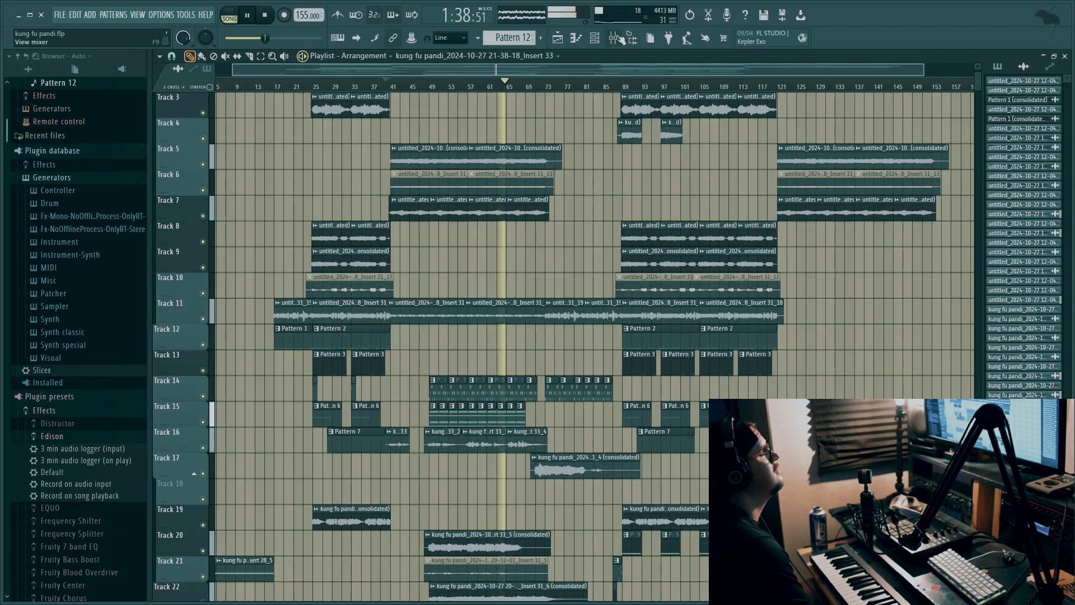
- Raise the Insert 33 fader, set its bx_crispytuner tuning strength to 8 ms, and return to the playlist
key("F9")
left_click_drag(548, 309, 548, 291)
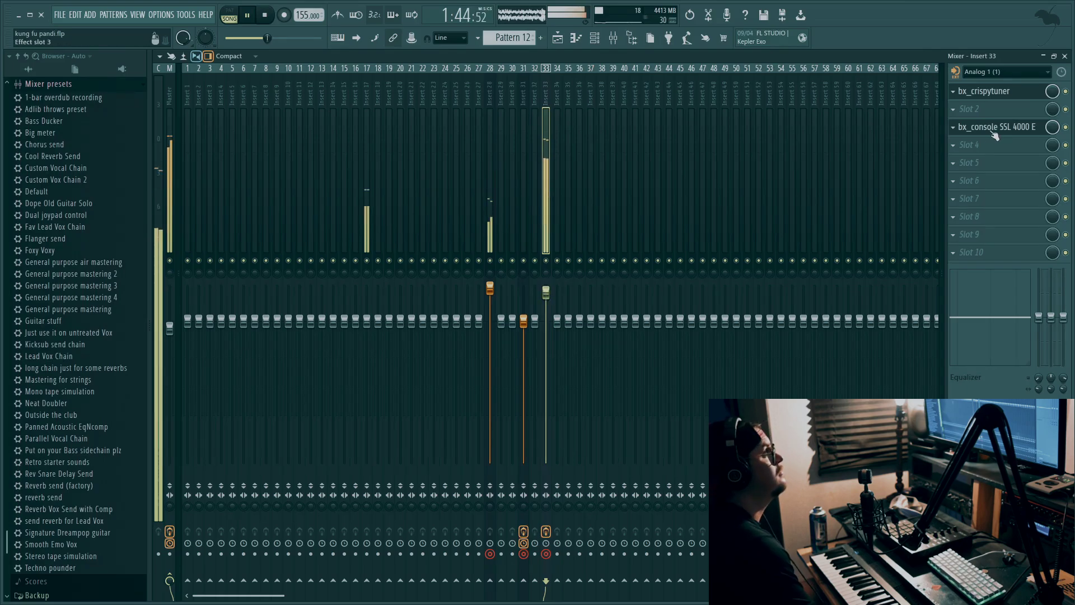
left_click(984, 91)
left_click_drag(581, 367, 581, 363)
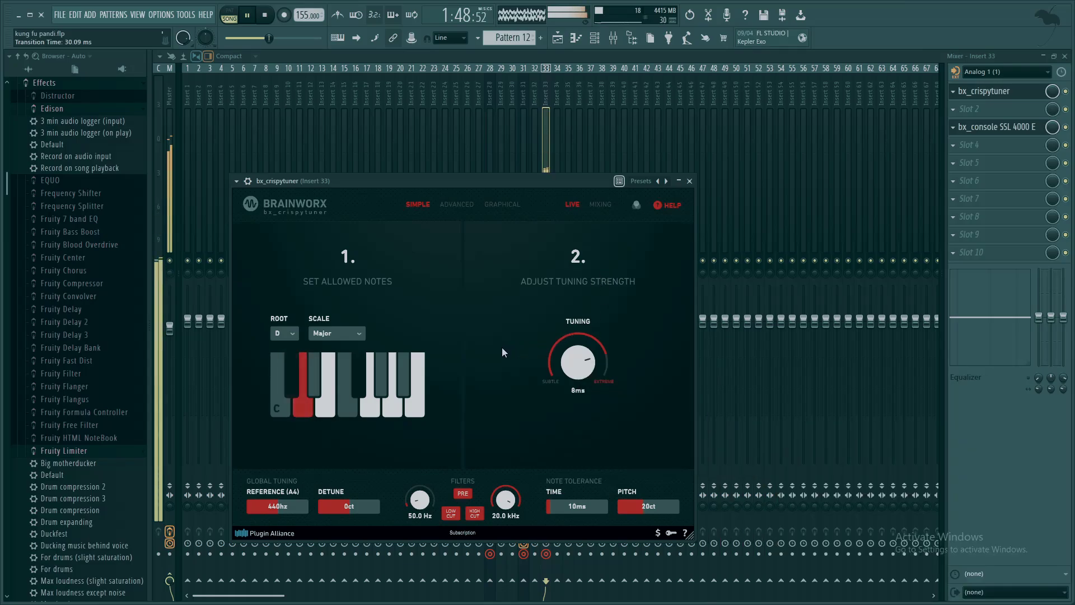
left_click(557, 38)
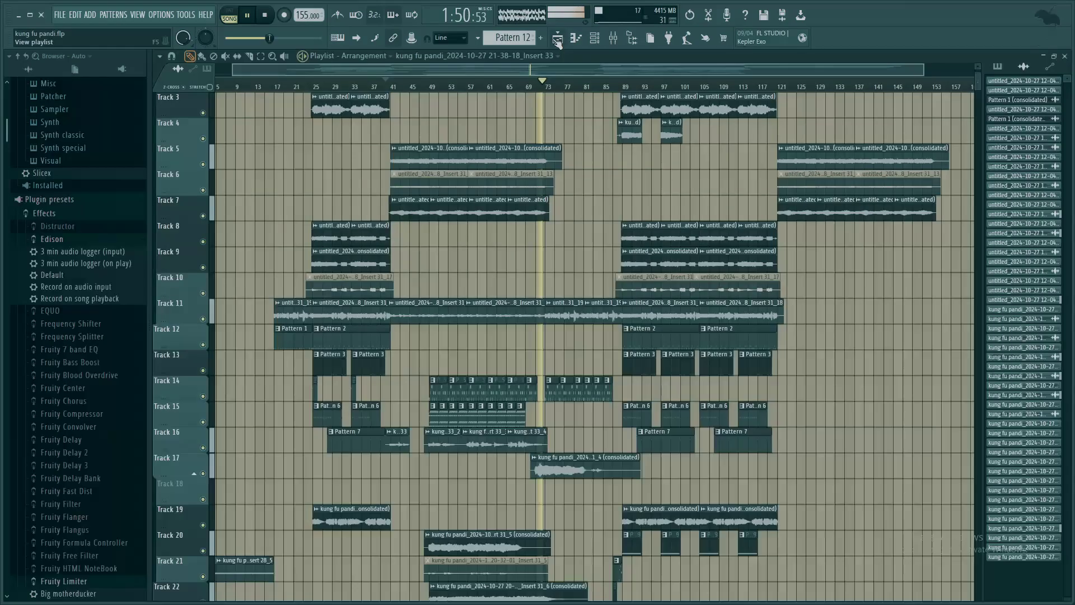